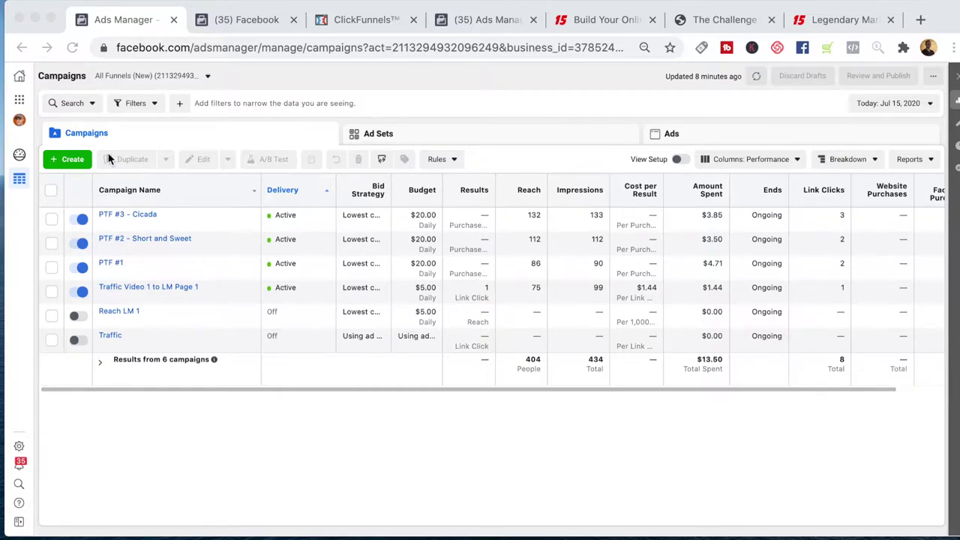
- Look through the business tools and switch to Events Manager's data sources overview for All Funnels (New)'s Pixel
click(19, 101)
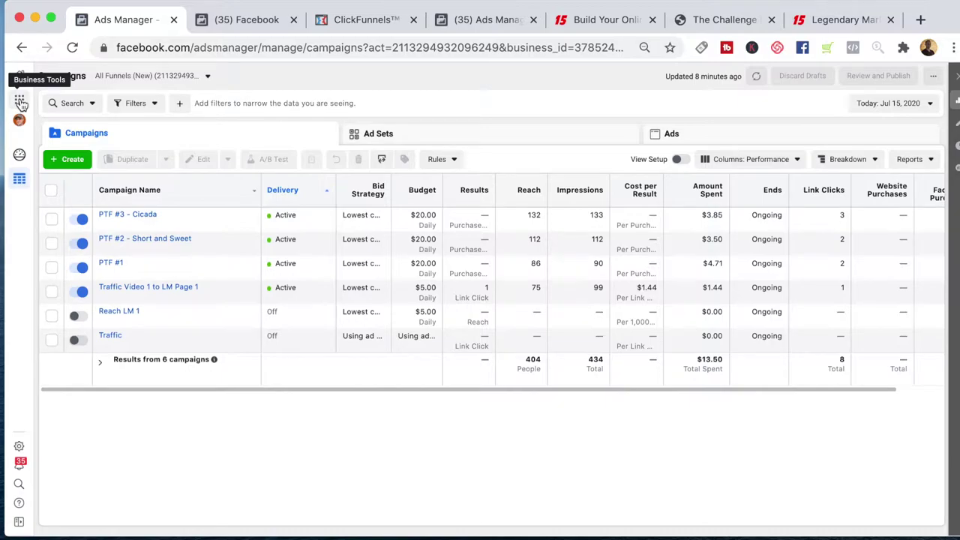
mouse_move(20, 103)
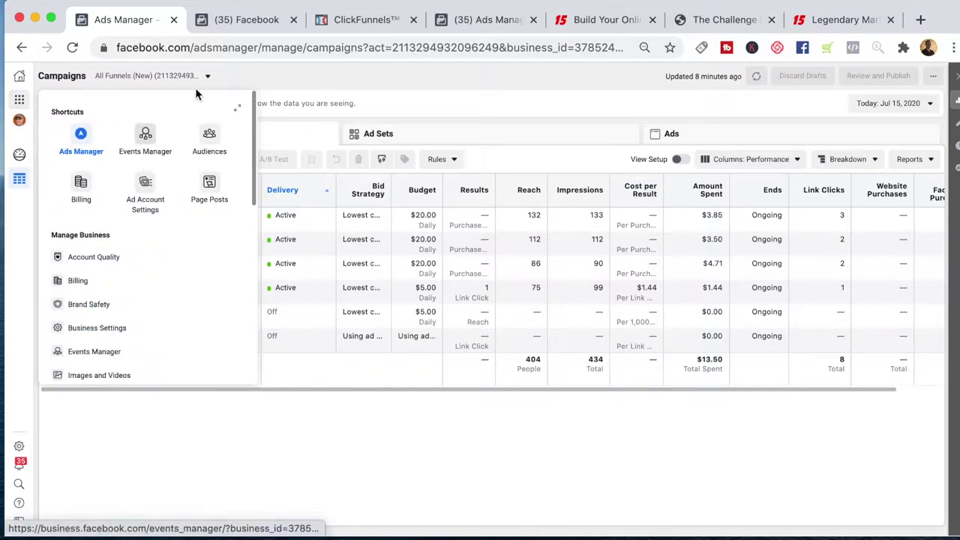
click(231, 21)
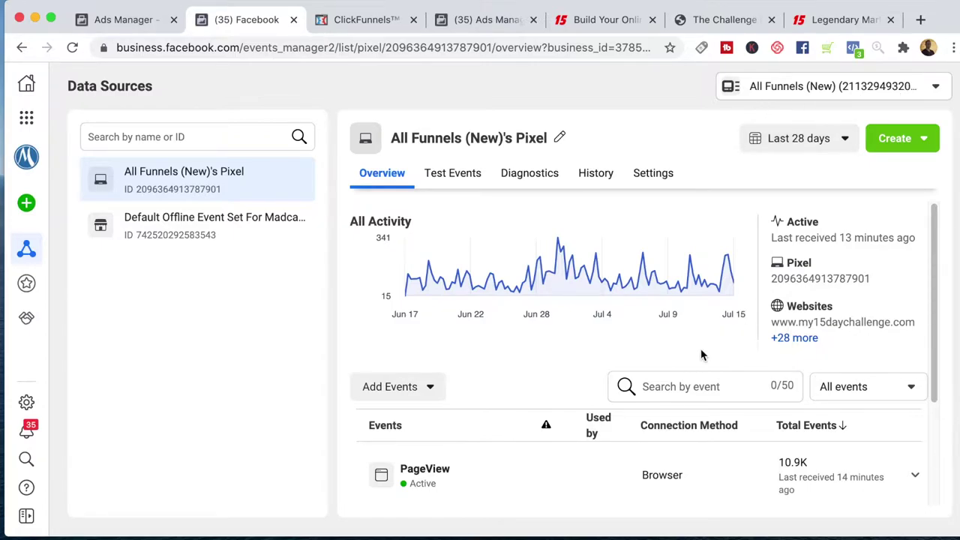
- Copy the pixel's base code for manual installation on a new website, then close the setup dialog
click(436, 390)
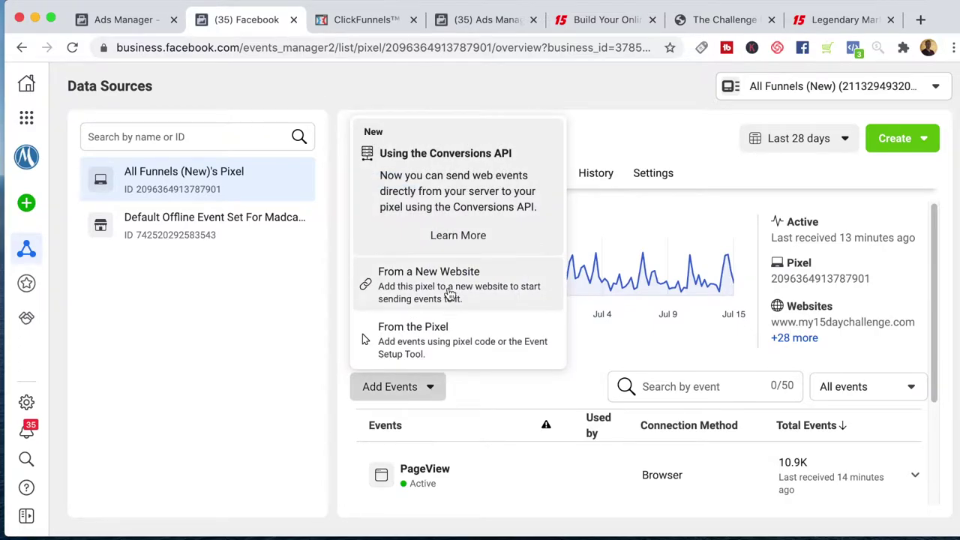
click(450, 293)
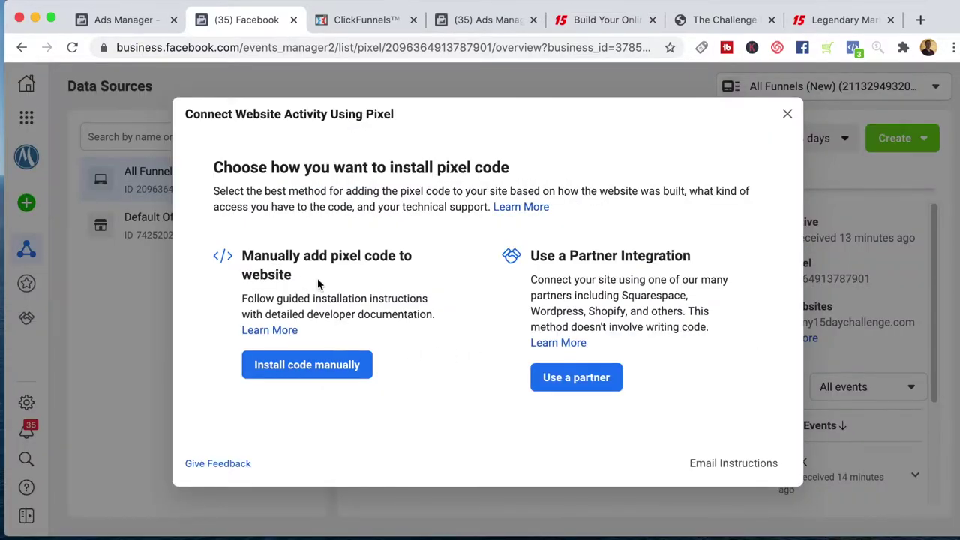
click(323, 372)
scroll(337, 346, down, 3)
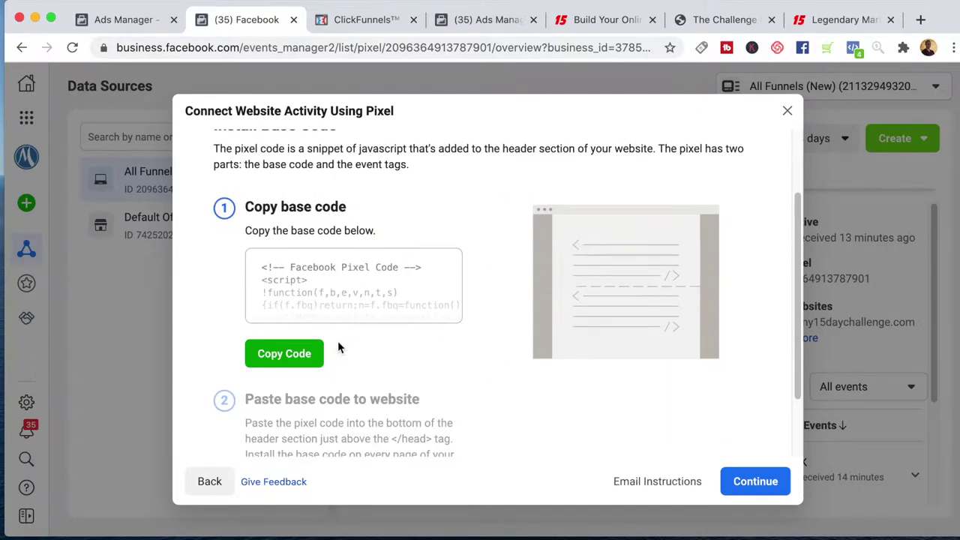
click(278, 352)
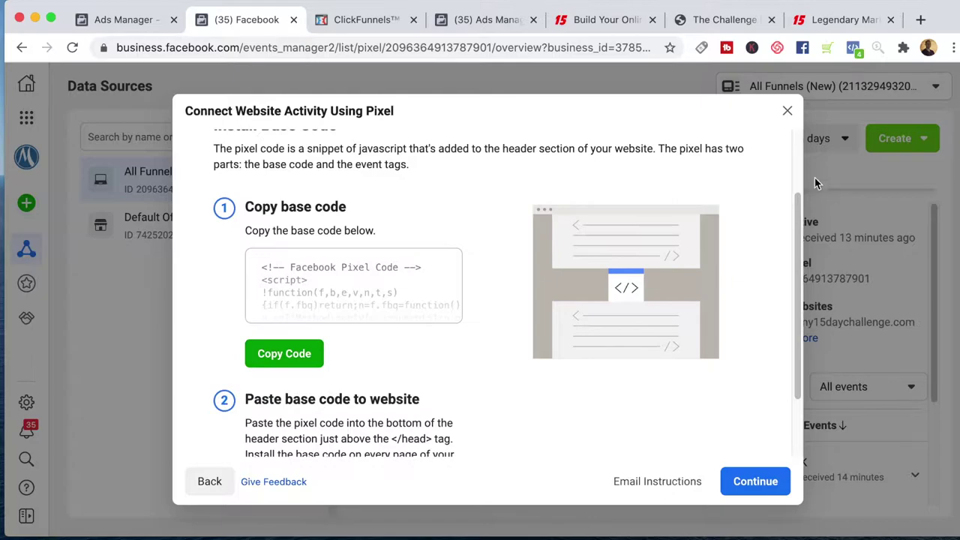
click(787, 111)
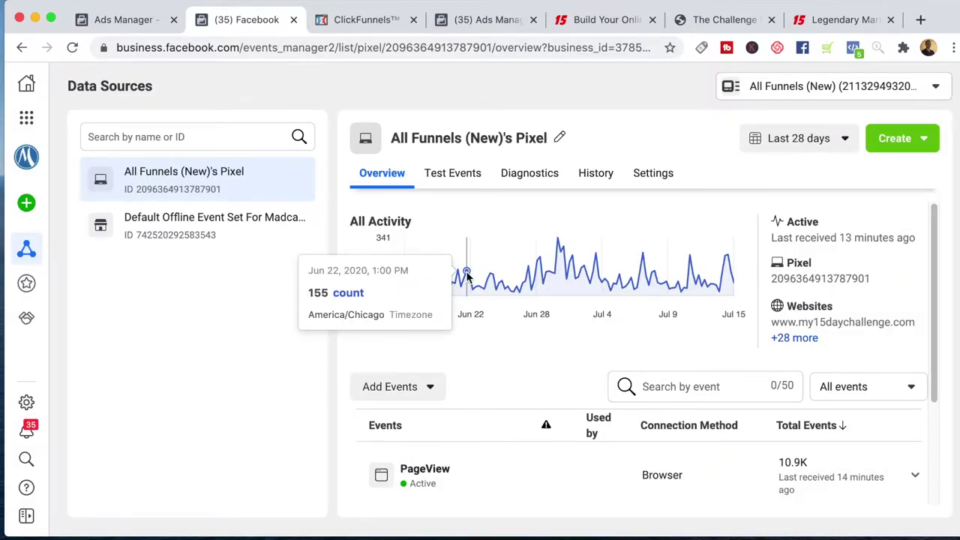
- Switch to ClickFunnels and review the My 15 Day Challenge funnel's settings, including its head tracking code
click(367, 20)
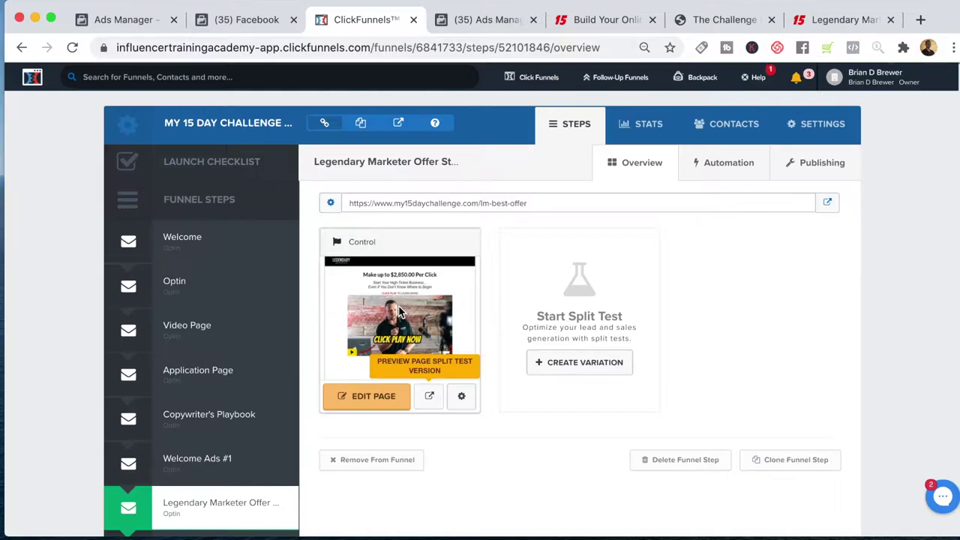
click(813, 128)
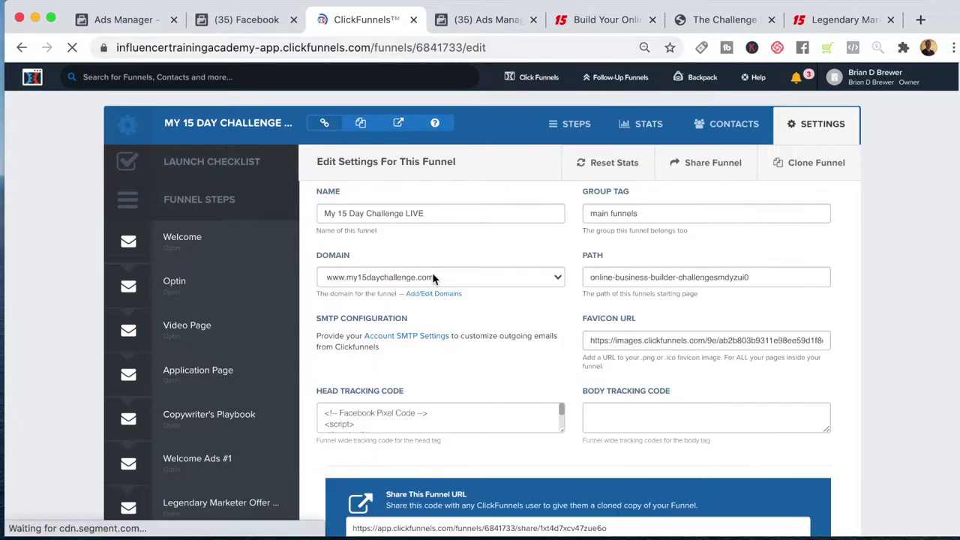
scroll(390, 352, down, 1)
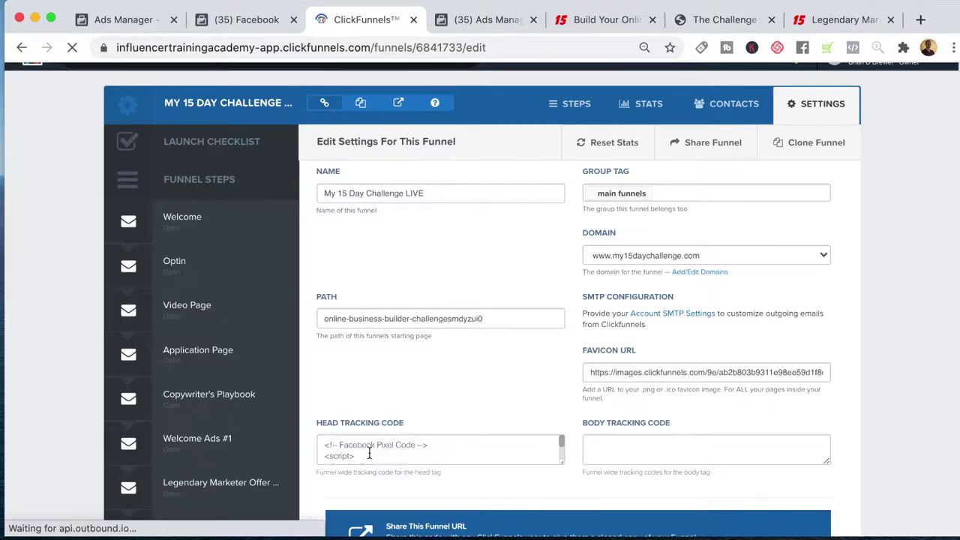
scroll(763, 197, up, 1)
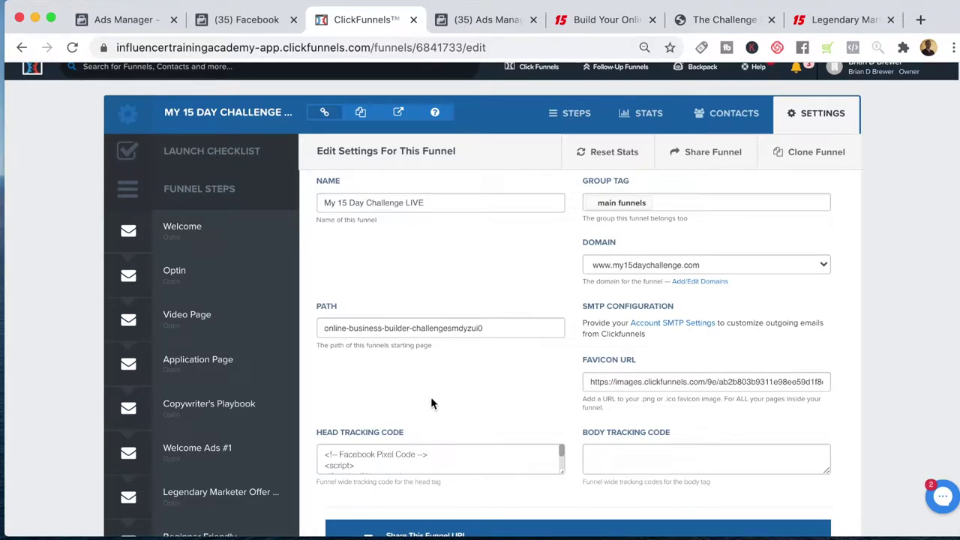
scroll(562, 135, up, 1)
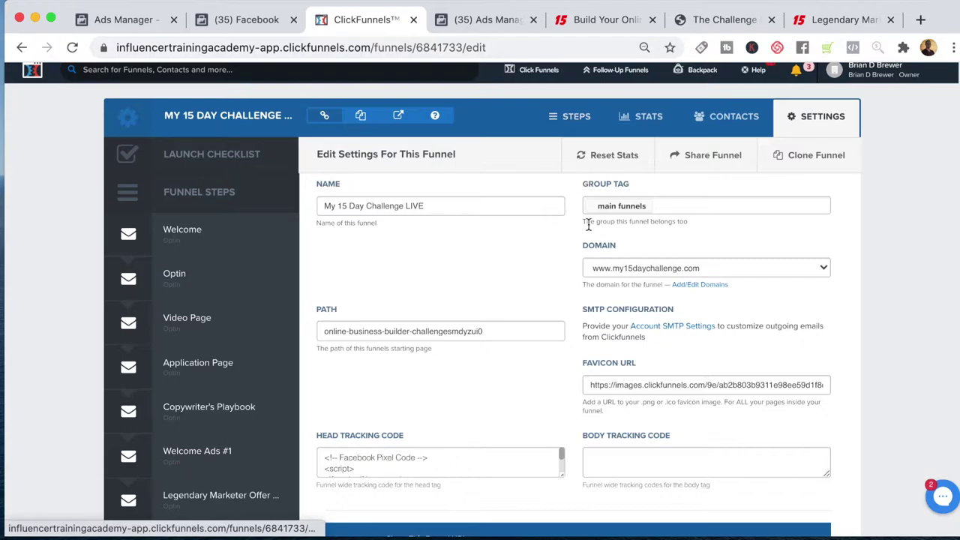
scroll(566, 386, down, 2)
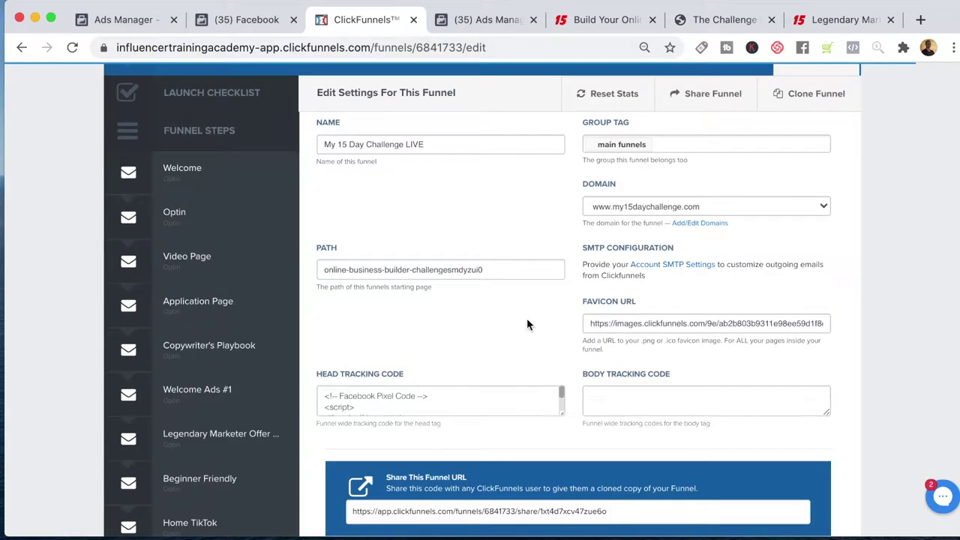
scroll(549, 200, up, 2)
- Preview the funnel's Welcome page, inspect its pixel with Facebook Pixel Helper, and close the preview
click(185, 242)
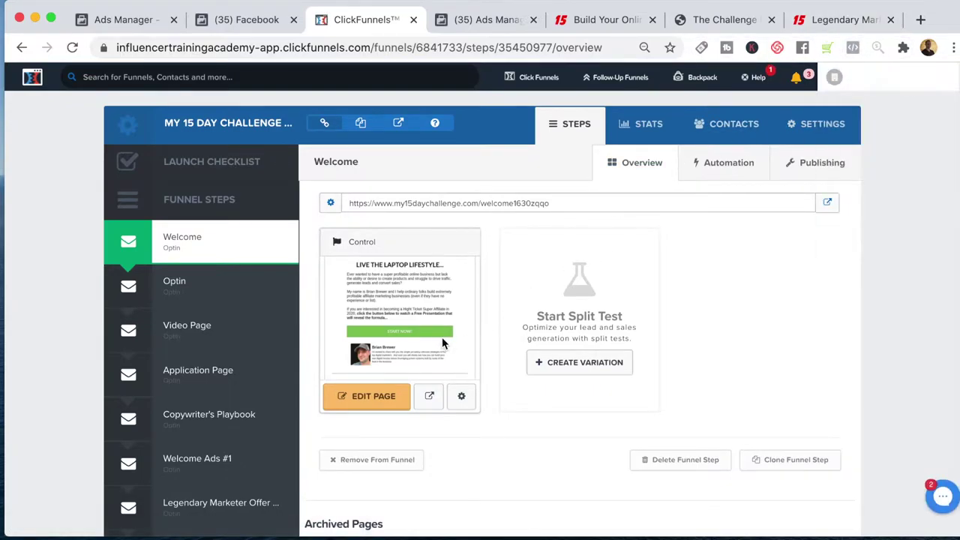
click(429, 396)
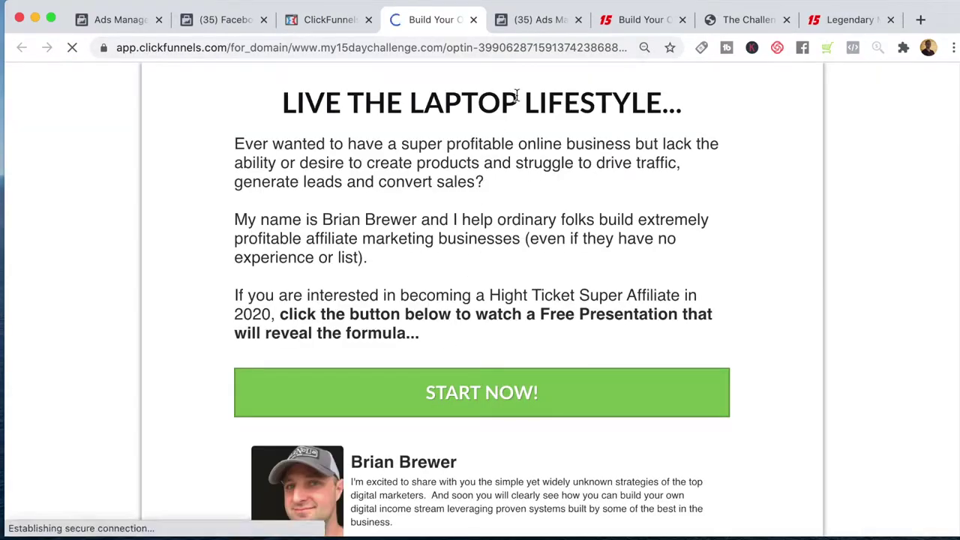
click(854, 49)
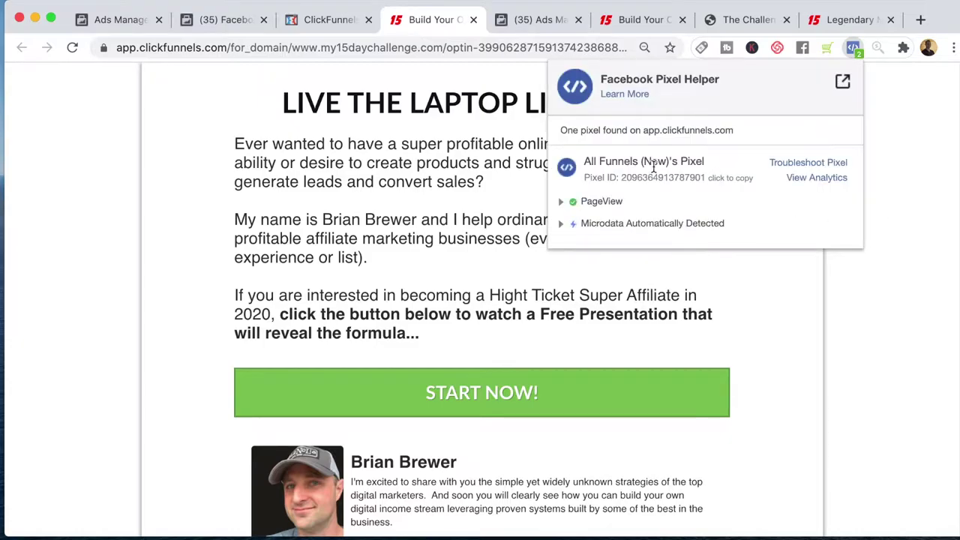
click(919, 269)
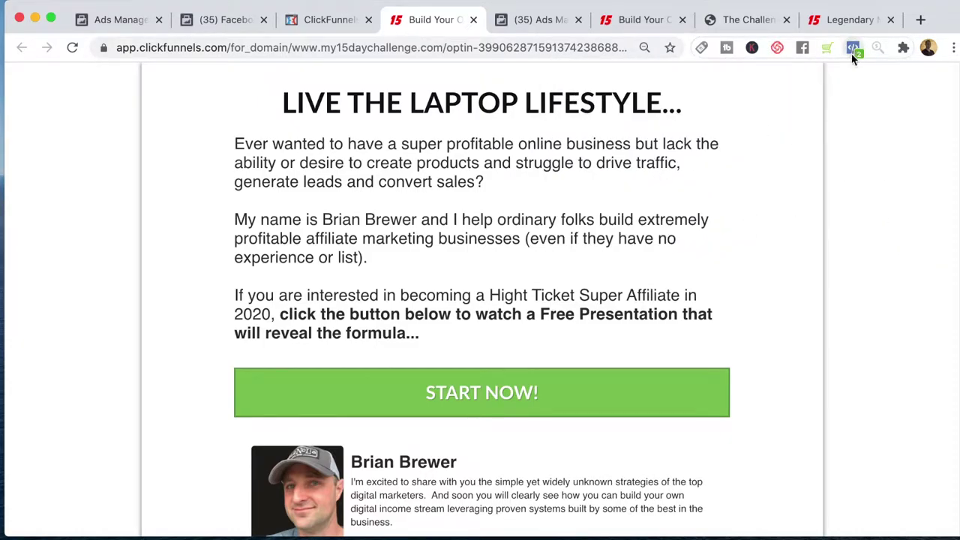
click(473, 20)
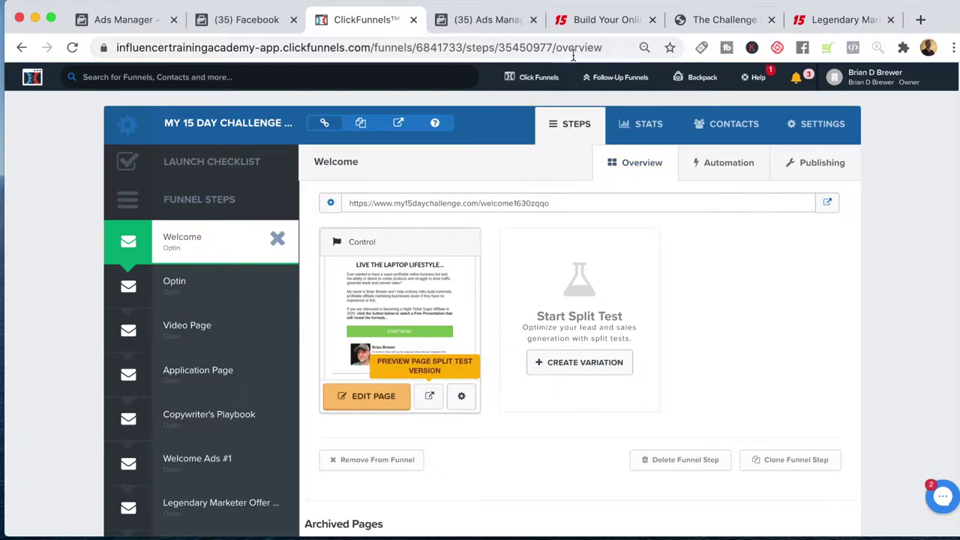
- Examine the live opt-in page's web address, highlighting its page path and the my15daychallenge.com domain
click(587, 25)
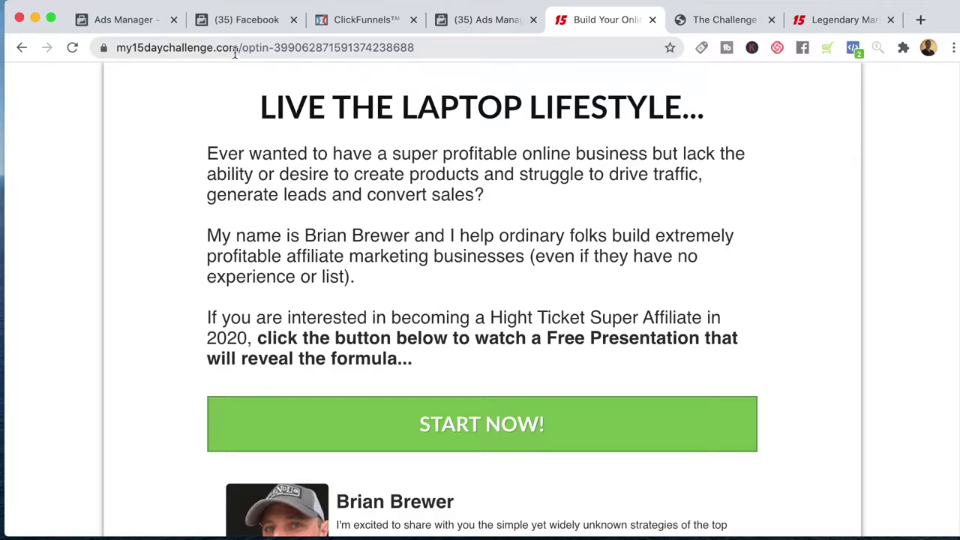
drag(241, 49, 467, 47)
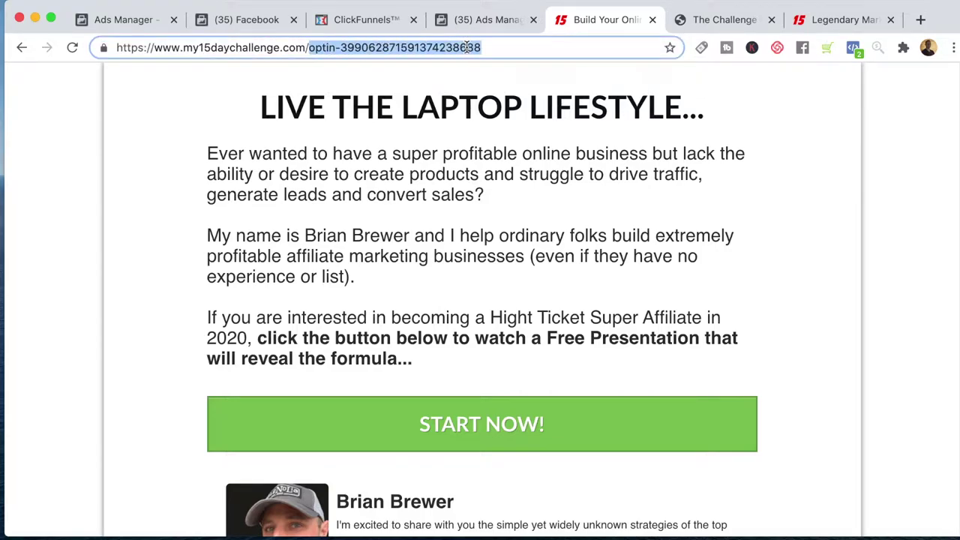
drag(184, 47, 302, 40)
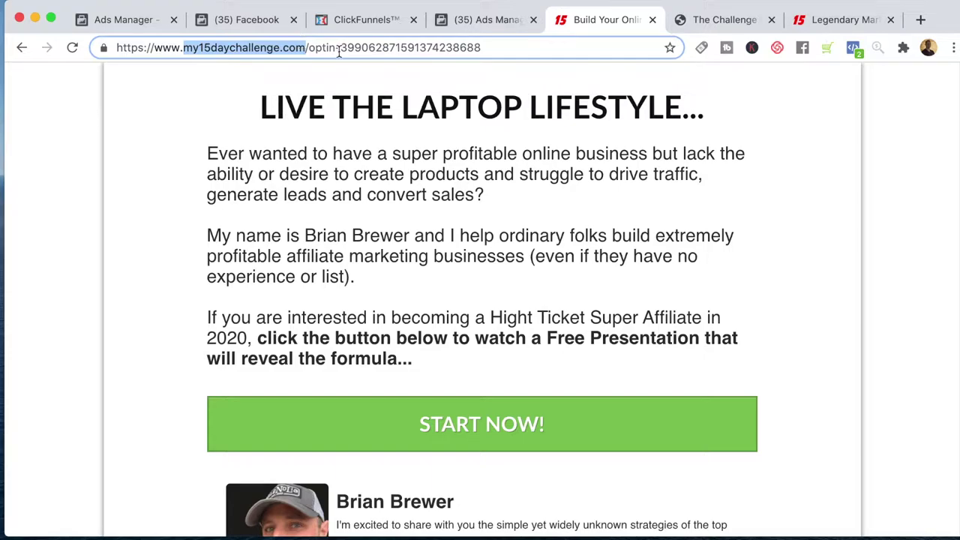
- Switch to Facebook Ads Manager and open the Audiences page for the All Funnels (New) account
click(484, 19)
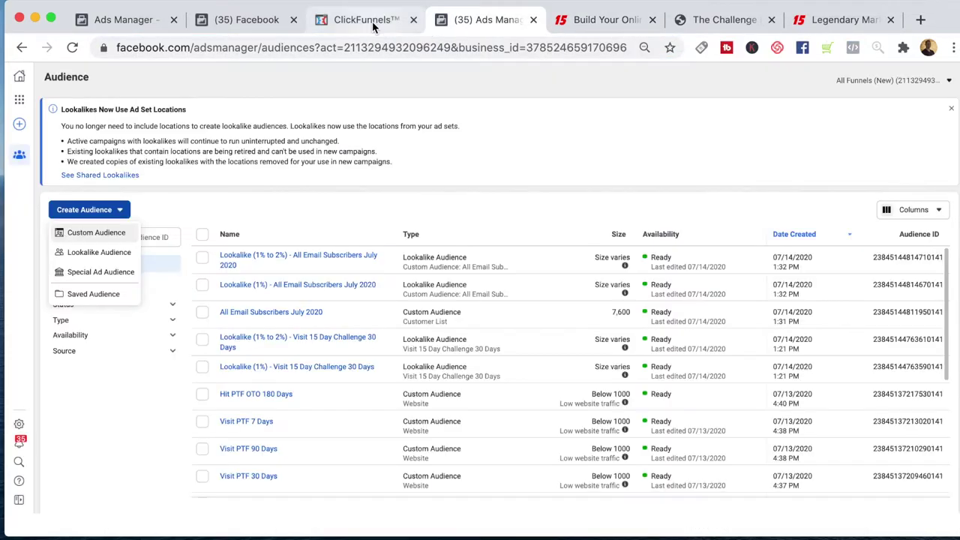
click(373, 22)
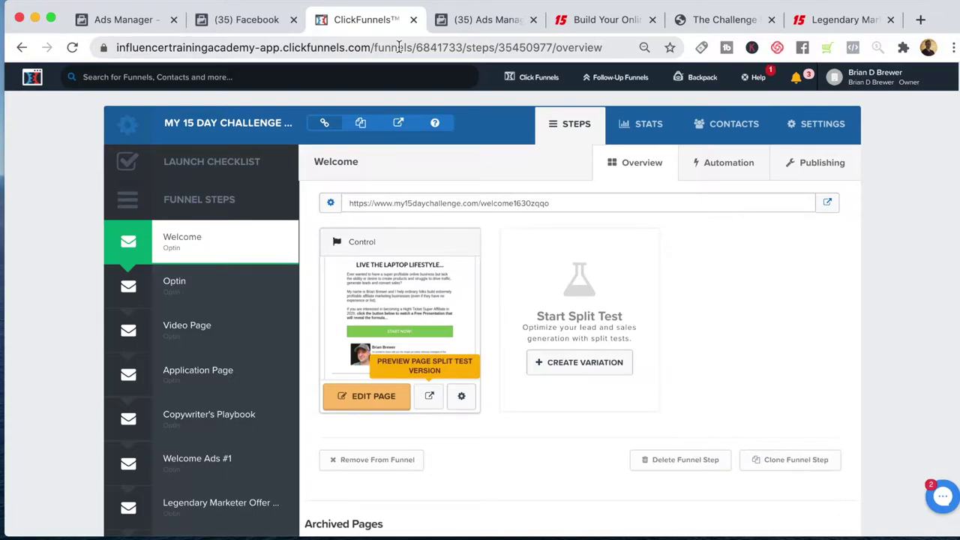
click(480, 23)
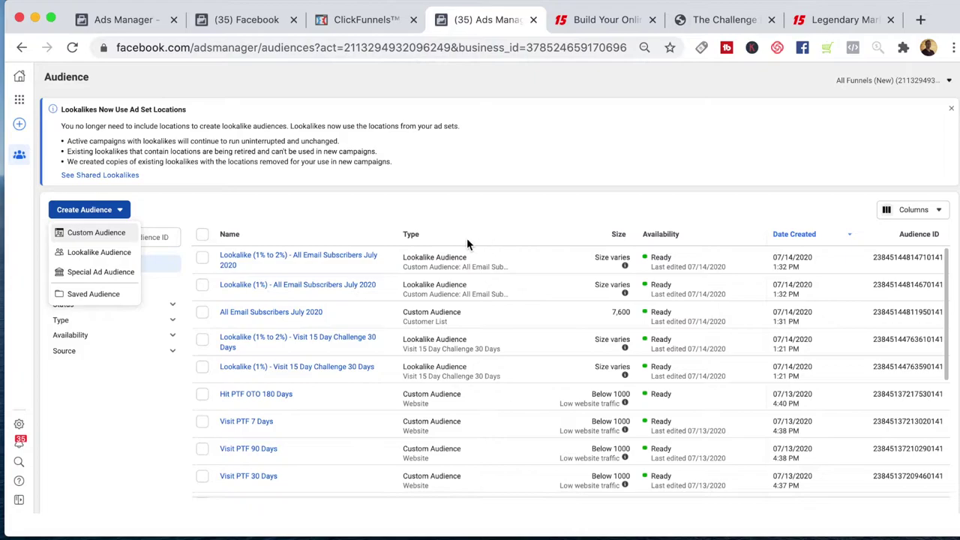
click(19, 101)
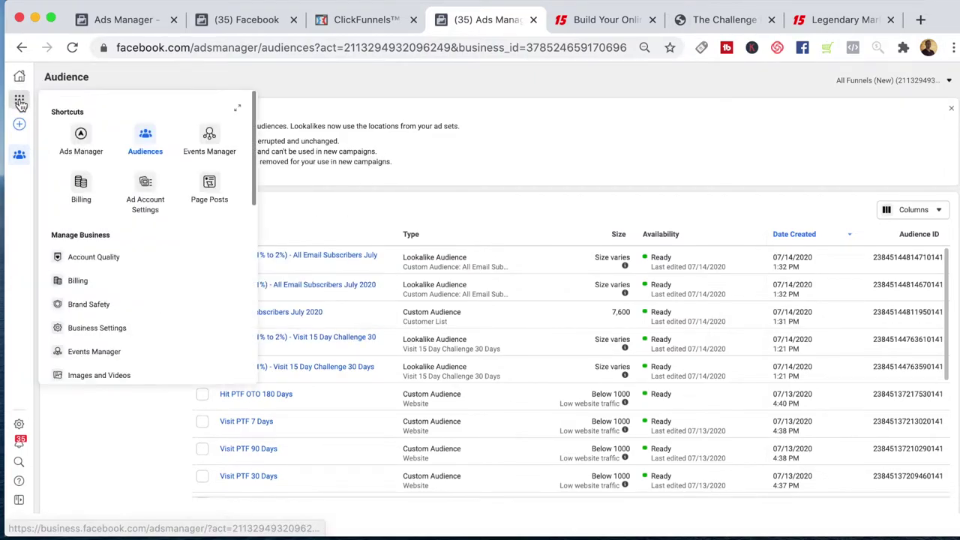
click(145, 143)
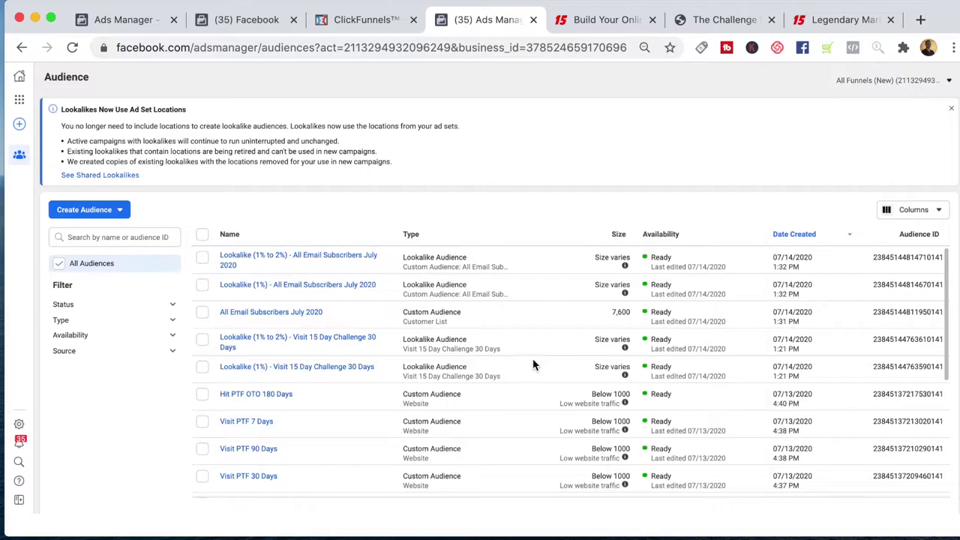
- Start a custom audience with Website as its source and target people who visited specific web pages
click(101, 209)
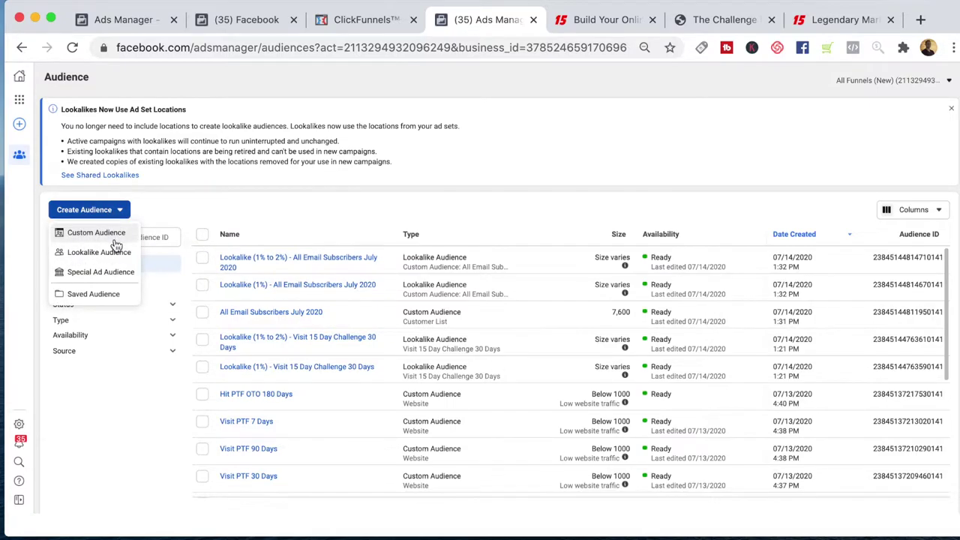
click(109, 236)
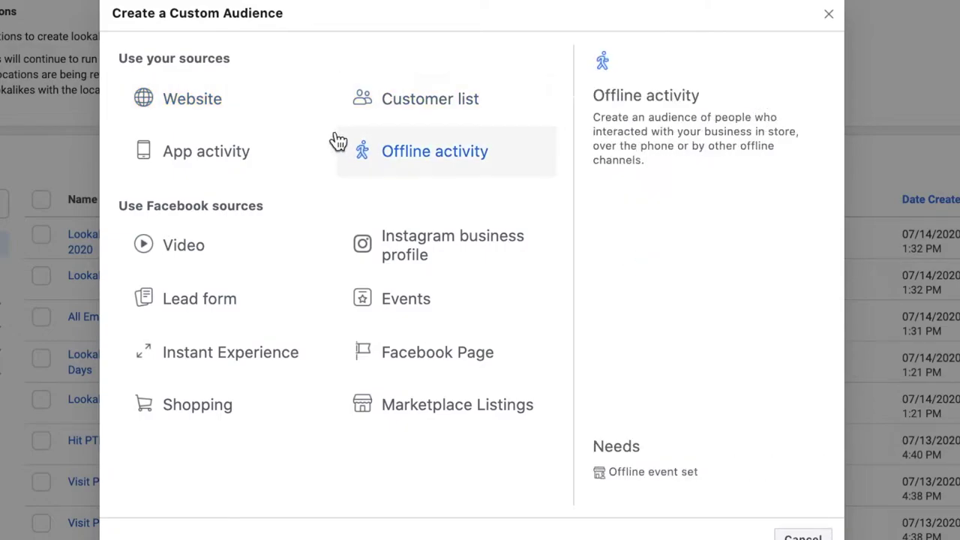
click(192, 104)
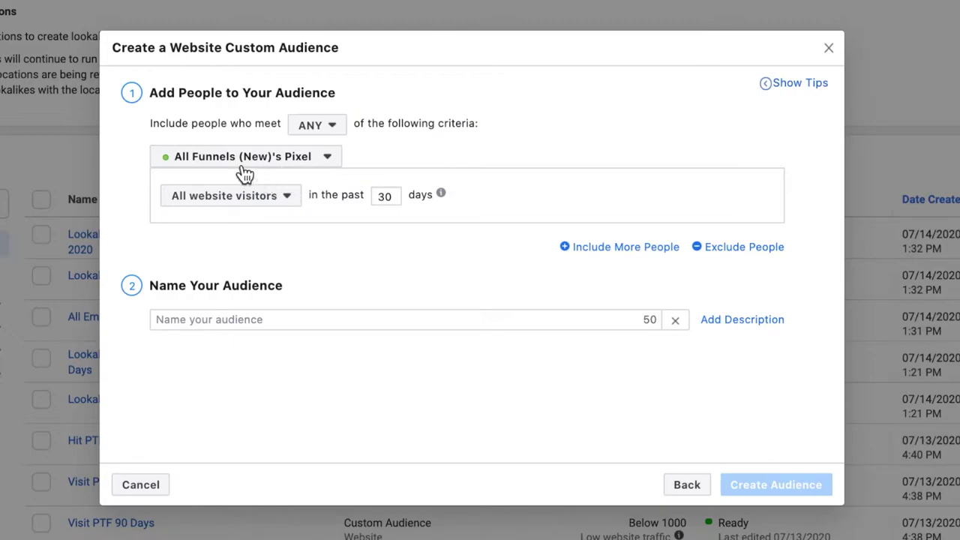
click(260, 197)
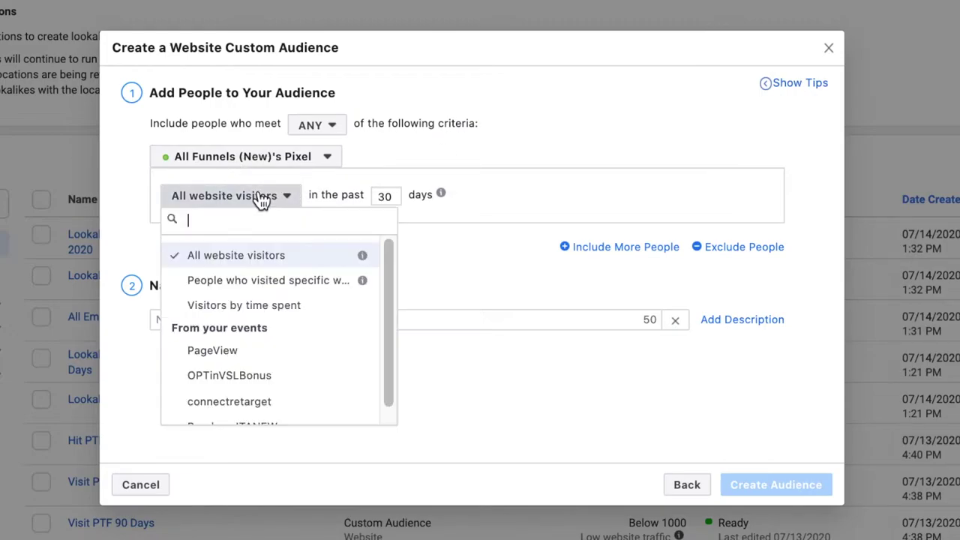
click(293, 279)
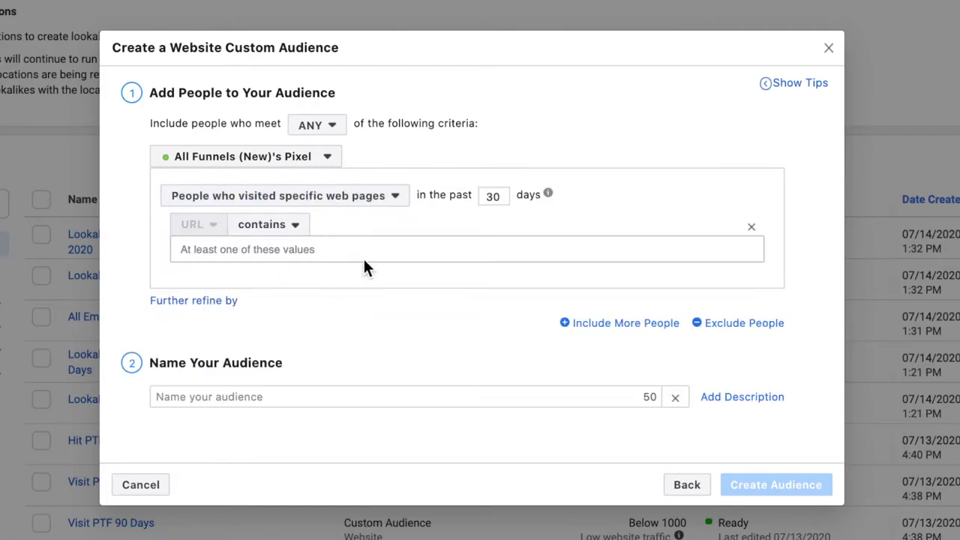
double_click(495, 196)
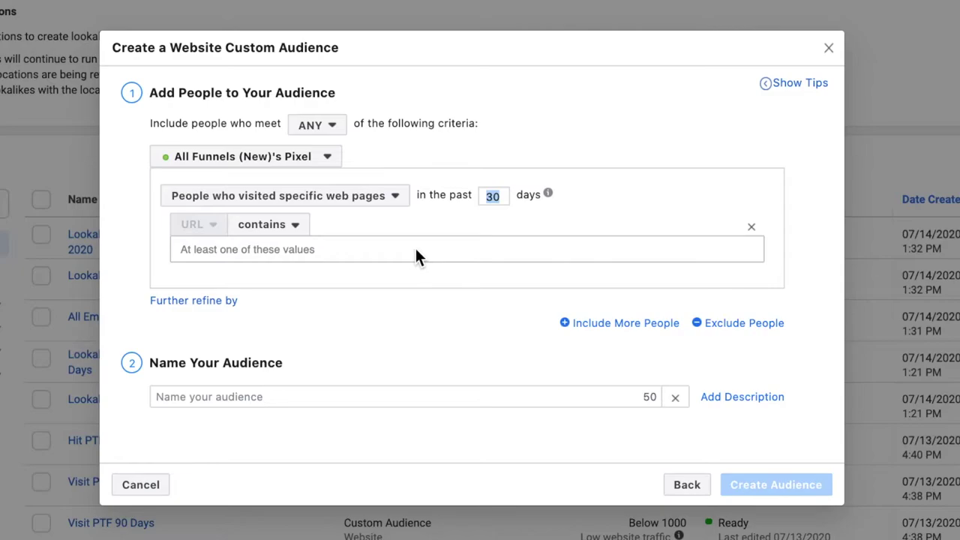
click(494, 249)
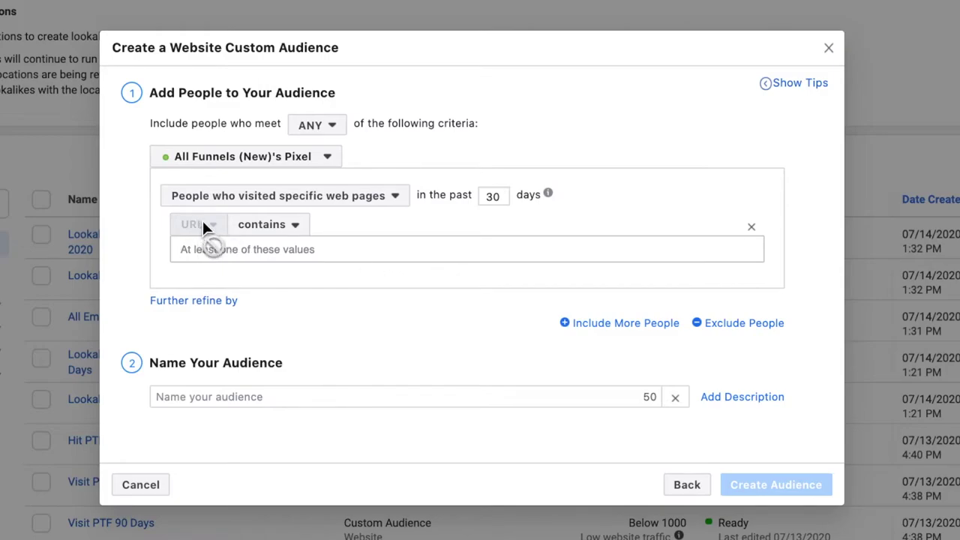
click(276, 234)
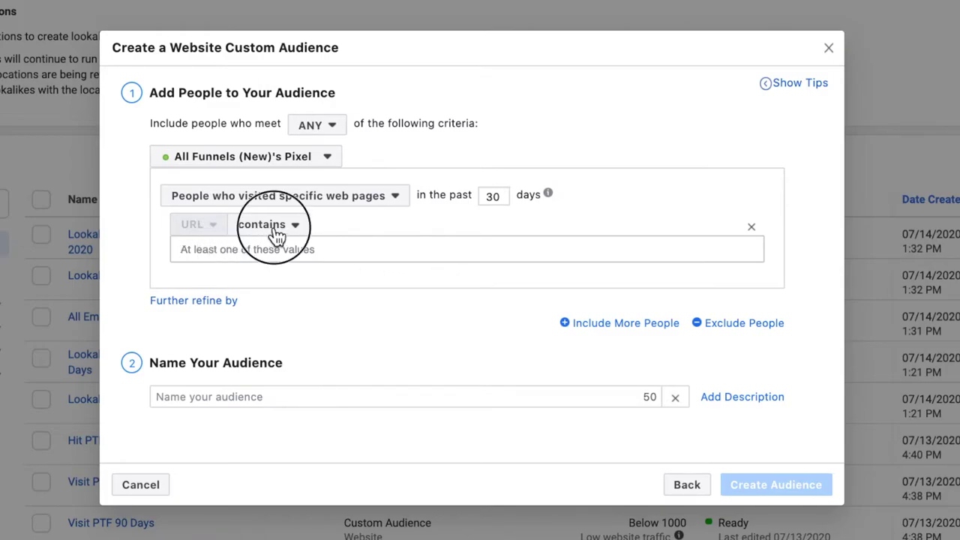
click(289, 250)
click(285, 248)
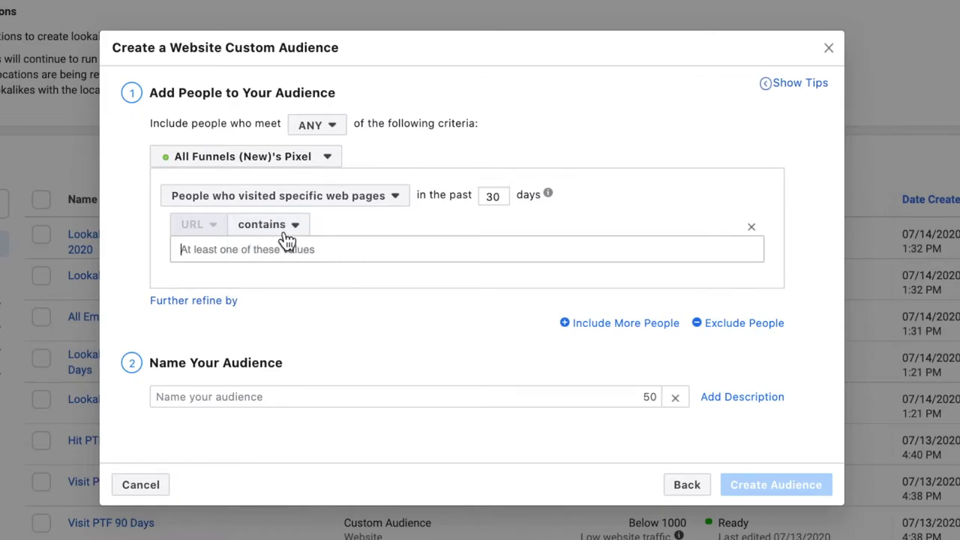
key(ctrl+v)
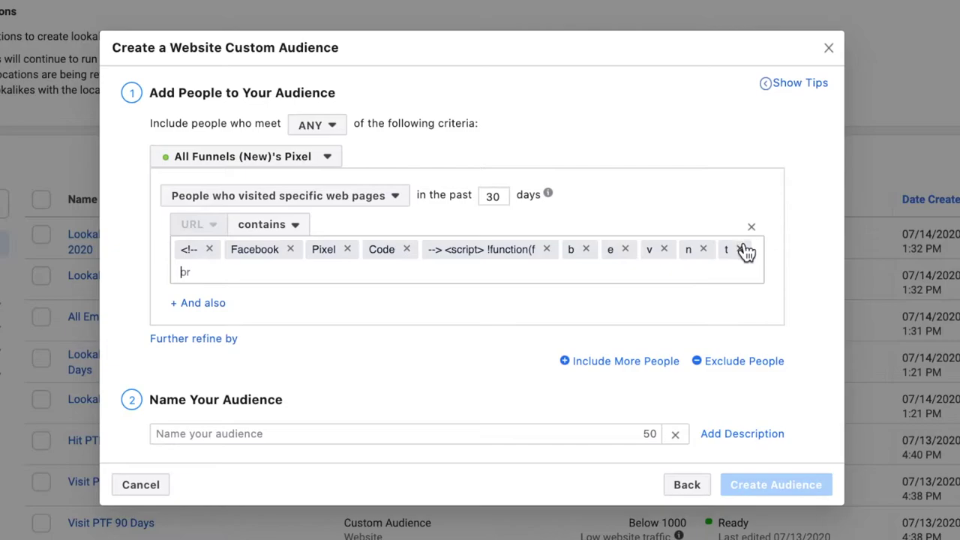
click(751, 227)
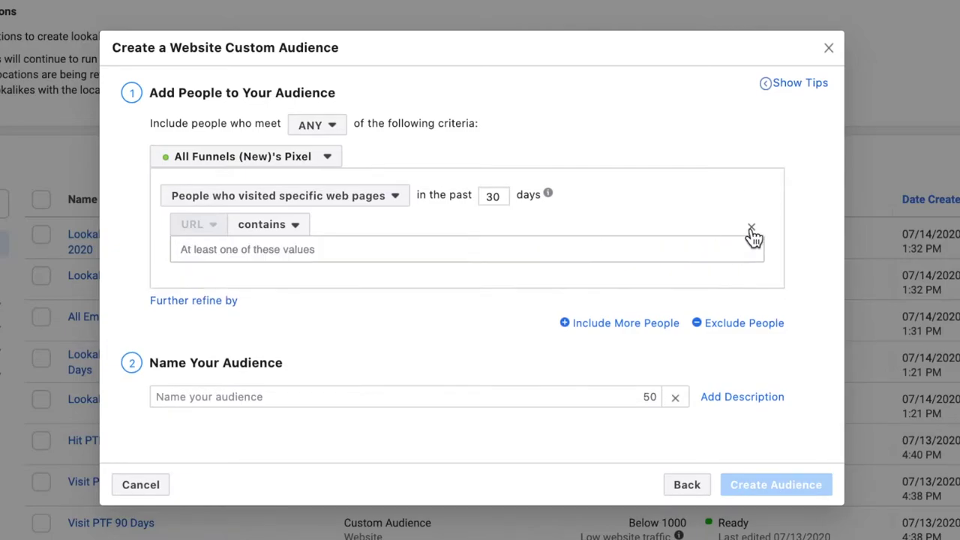
- Restrict the audience to visitors of pages whose URL contains my15daychallenge.com
click(230, 248)
text(my)
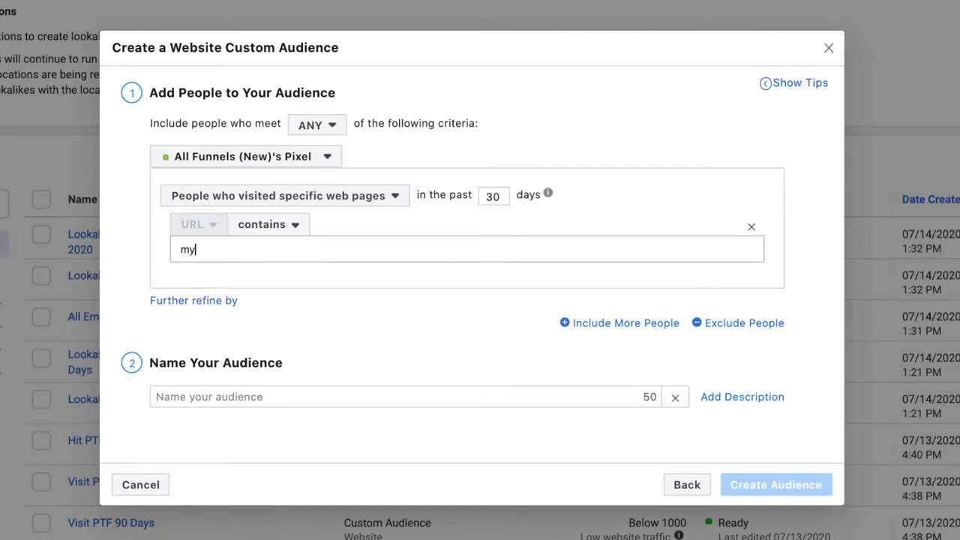
text(15daychallenge.com)
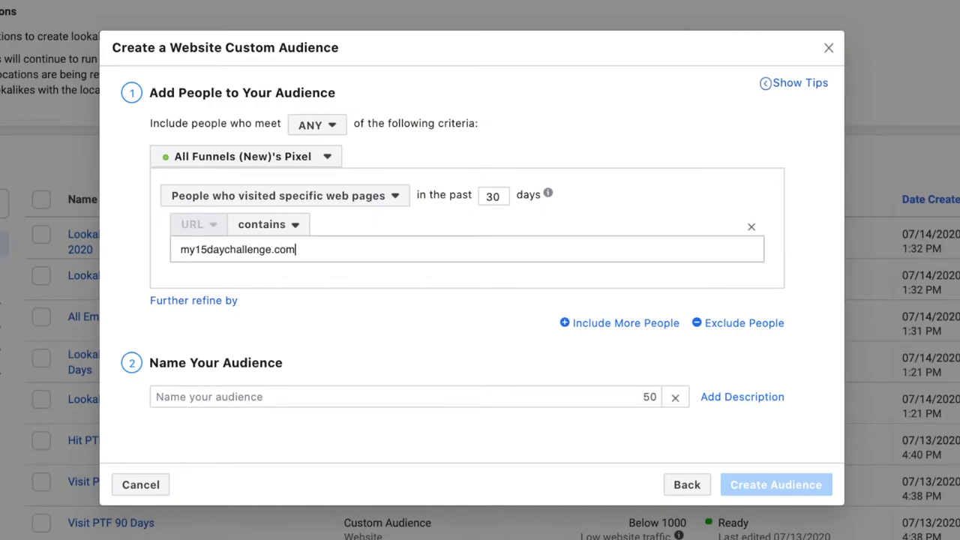
key(Return)
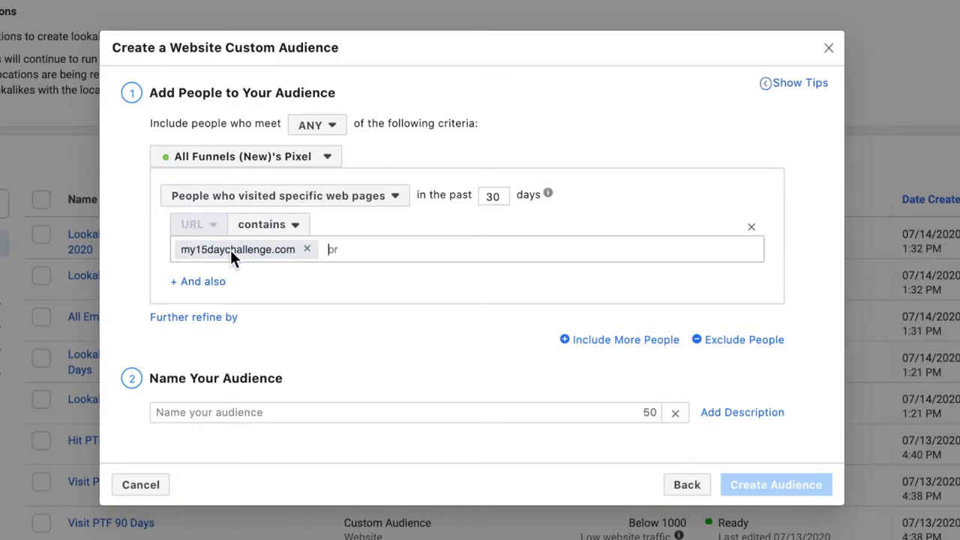
- Name the audience "Visited 15 day challenge (30 Days)" and close the custom audience dialog without creating it
click(268, 417)
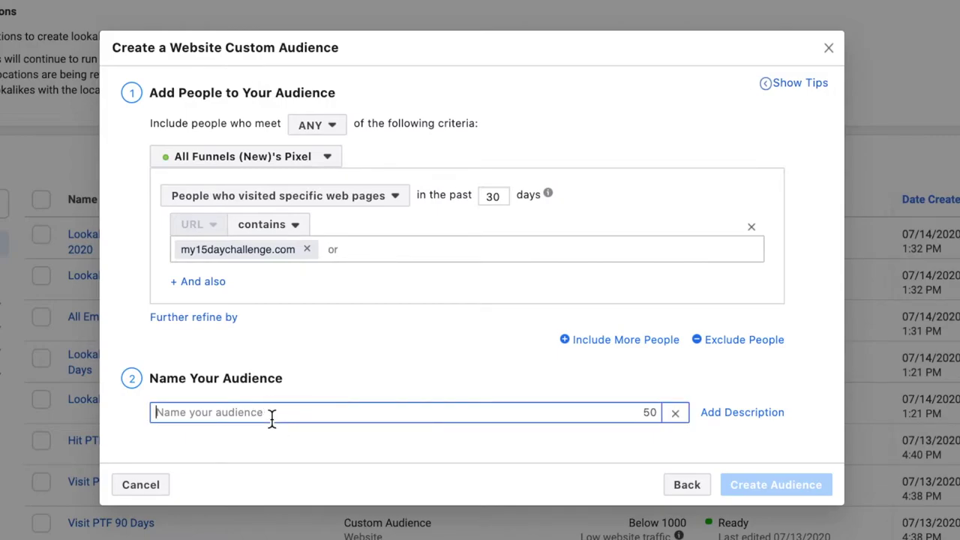
text(Visite)
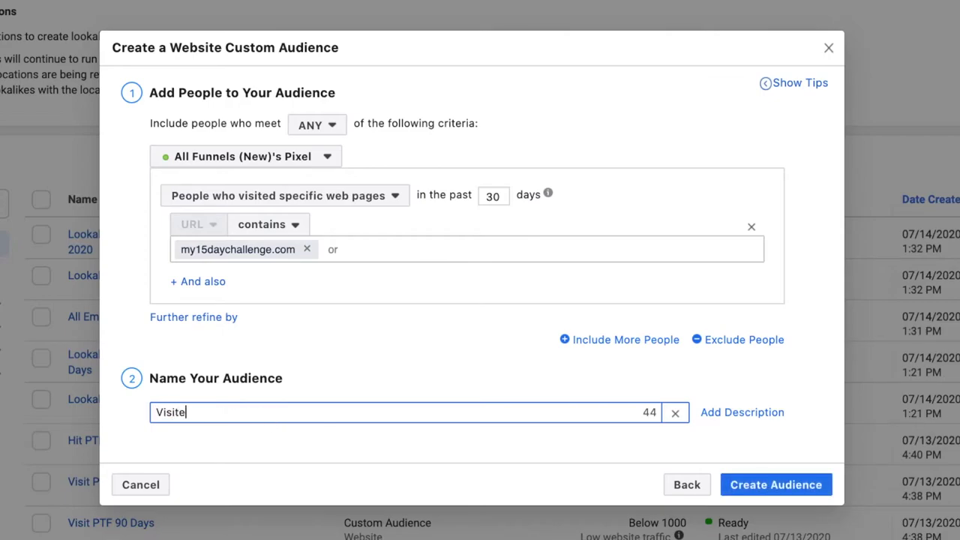
text(d 15 day challenge ()
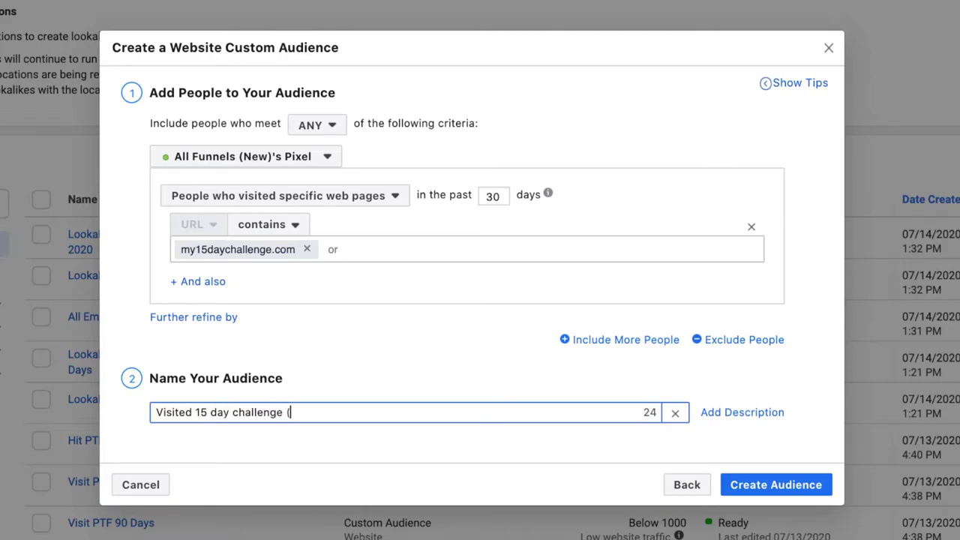
text(30 Days))
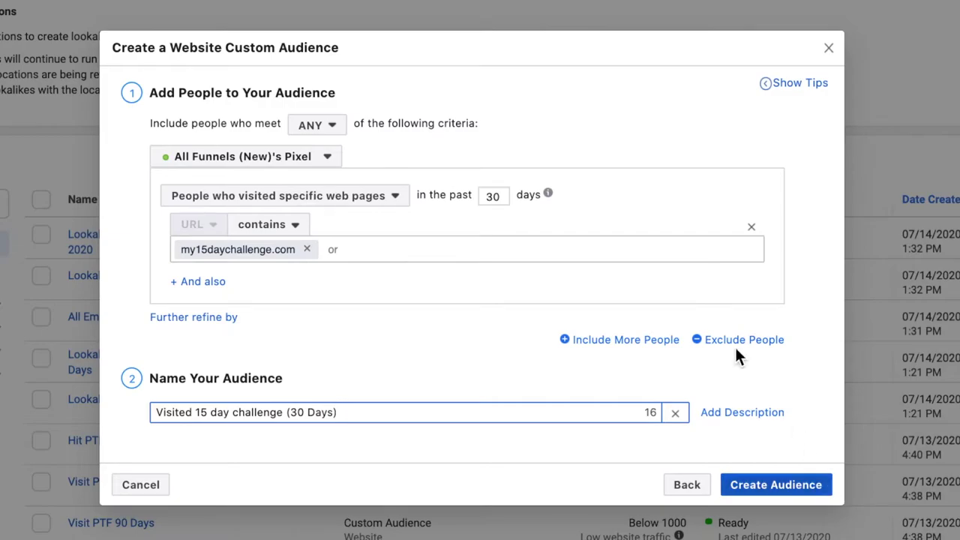
click(828, 48)
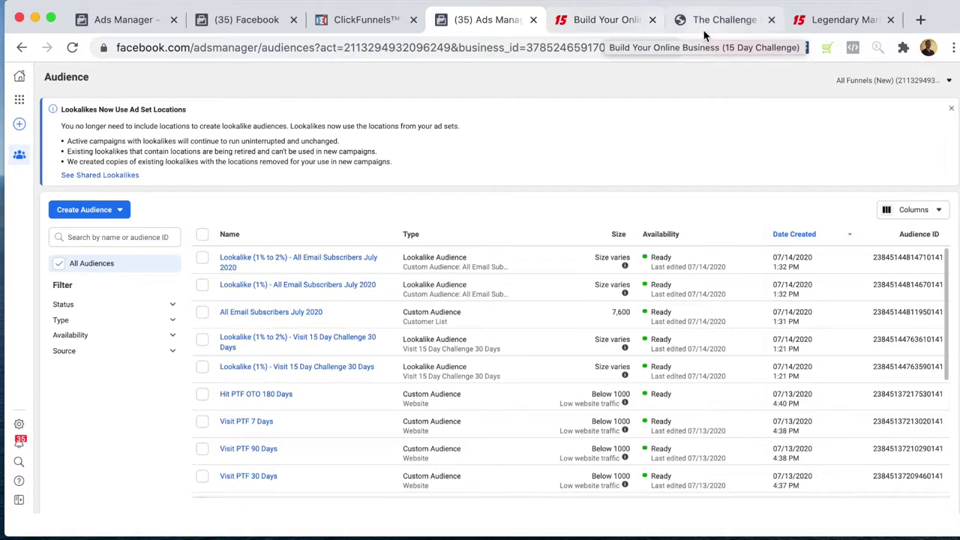
- Review the live opt-in page, and examine the onlinebusinessbuilderchallenge.com enrollment page's web address, video, call to action and bonus sections
click(593, 28)
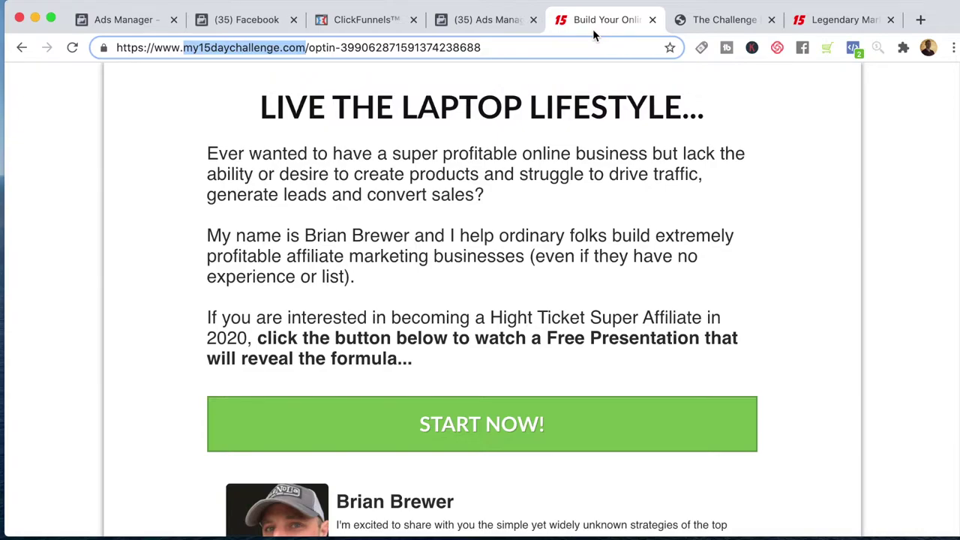
click(708, 29)
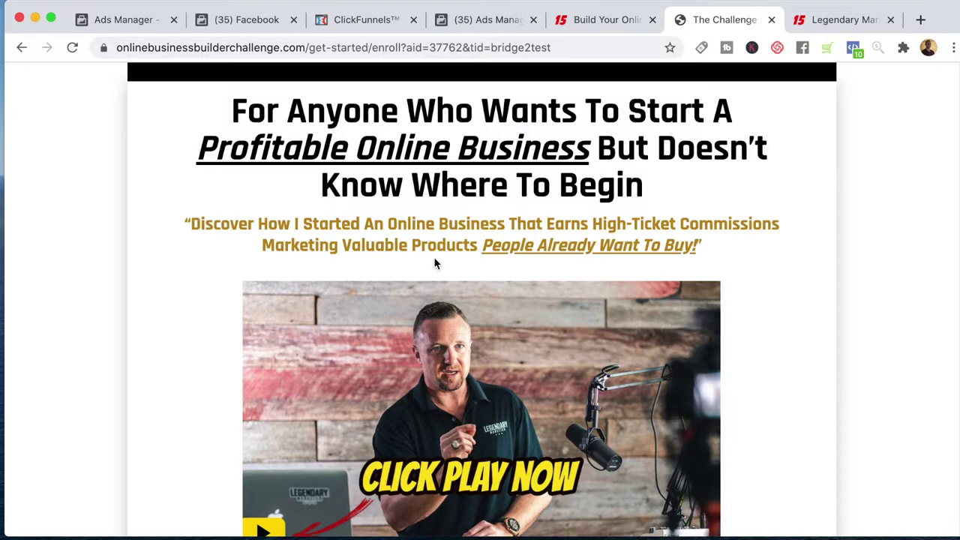
scroll(435, 259, down, 1)
scroll(345, 199, up, 1)
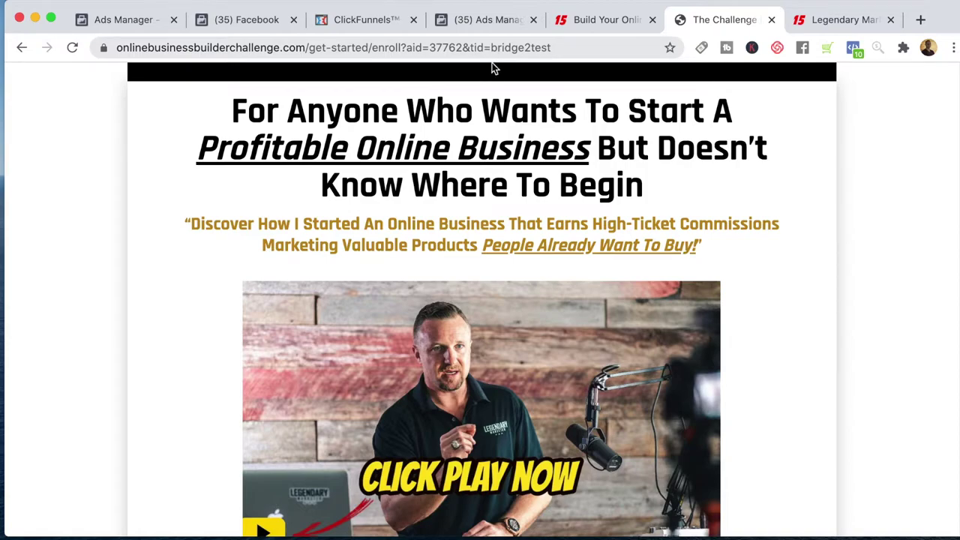
scroll(500, 133, down, 1)
scroll(378, 81, up, 1)
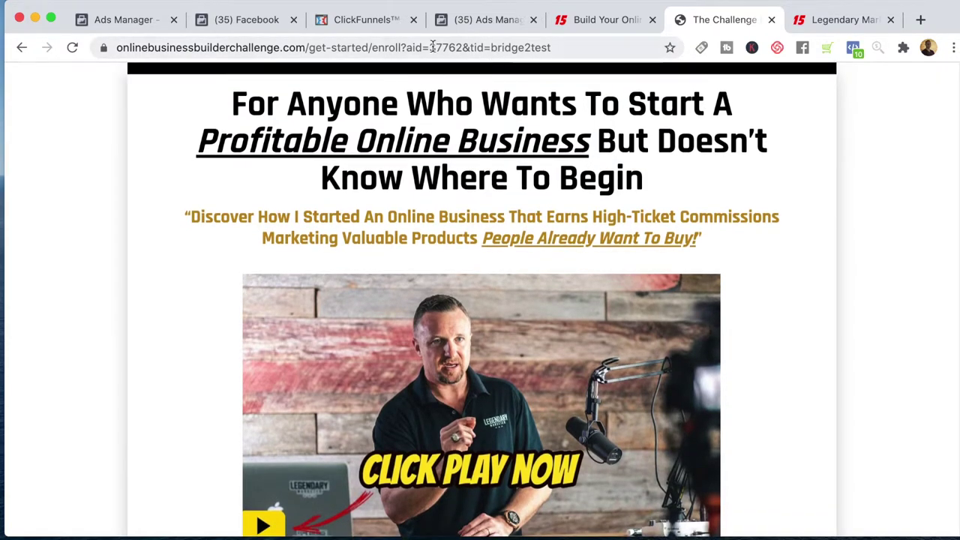
scroll(256, 428, down, 3)
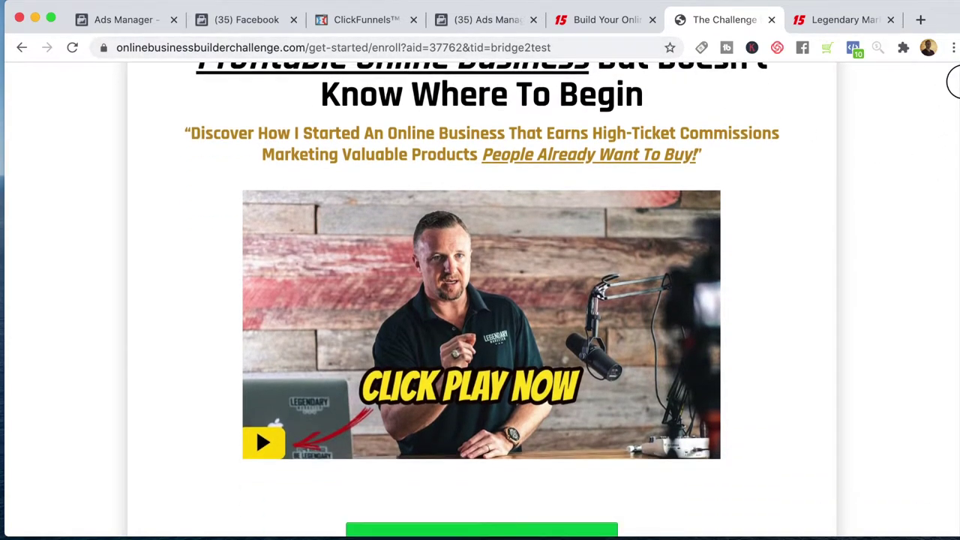
scroll(265, 421, down, 5)
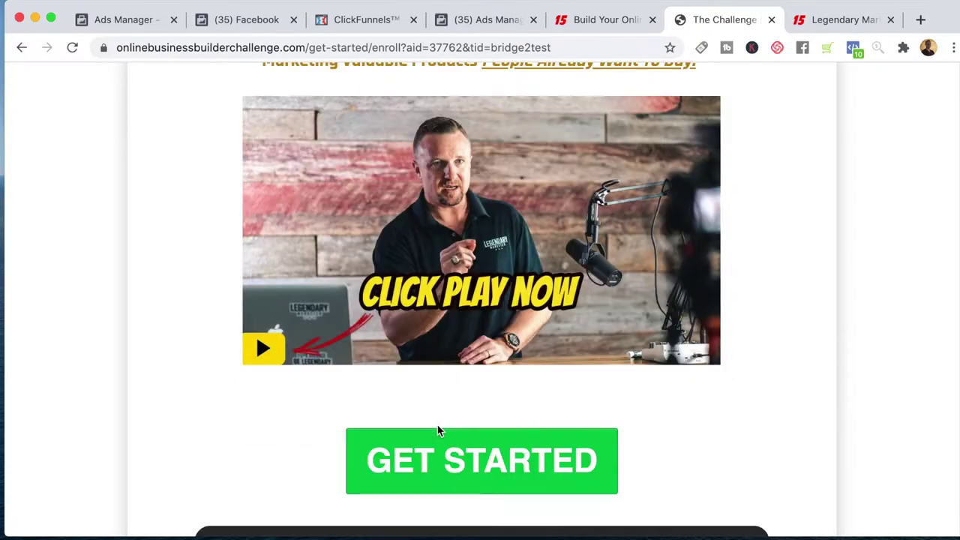
scroll(461, 302, down, 15)
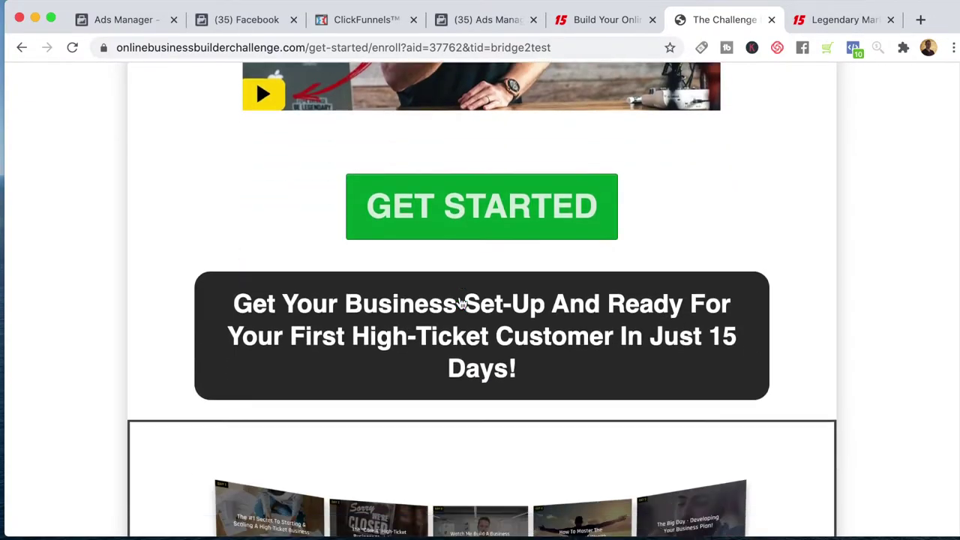
scroll(457, 302, down, 20)
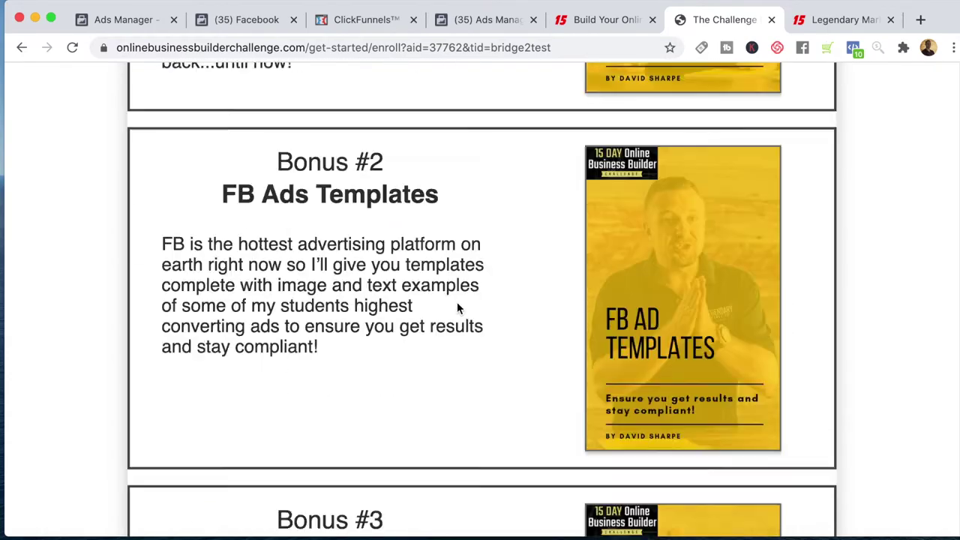
scroll(457, 311, up, 20)
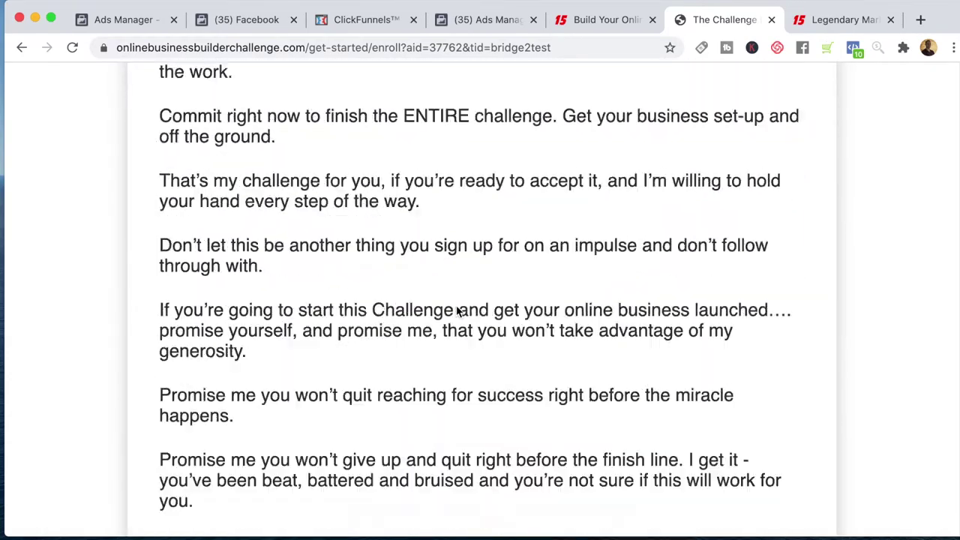
scroll(455, 315, up, 20)
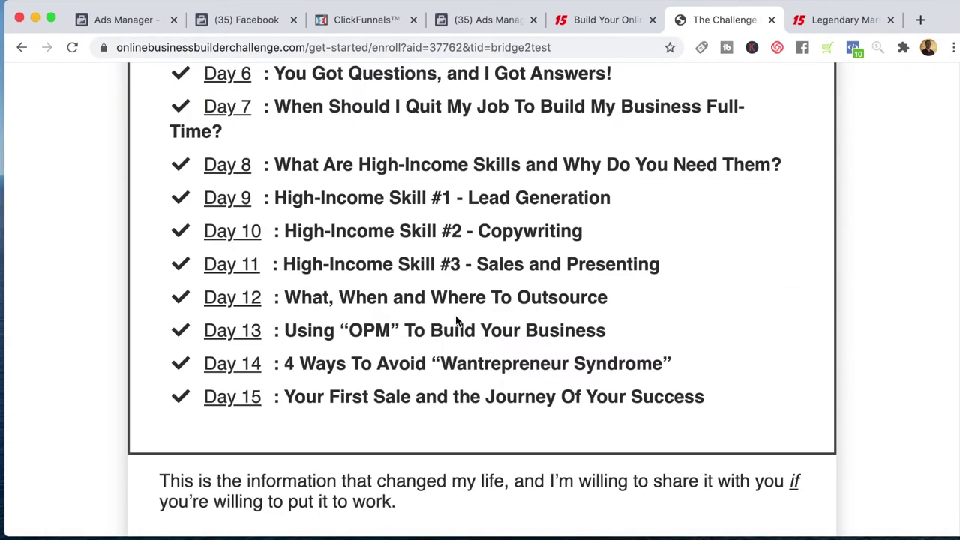
scroll(456, 321, up, 2)
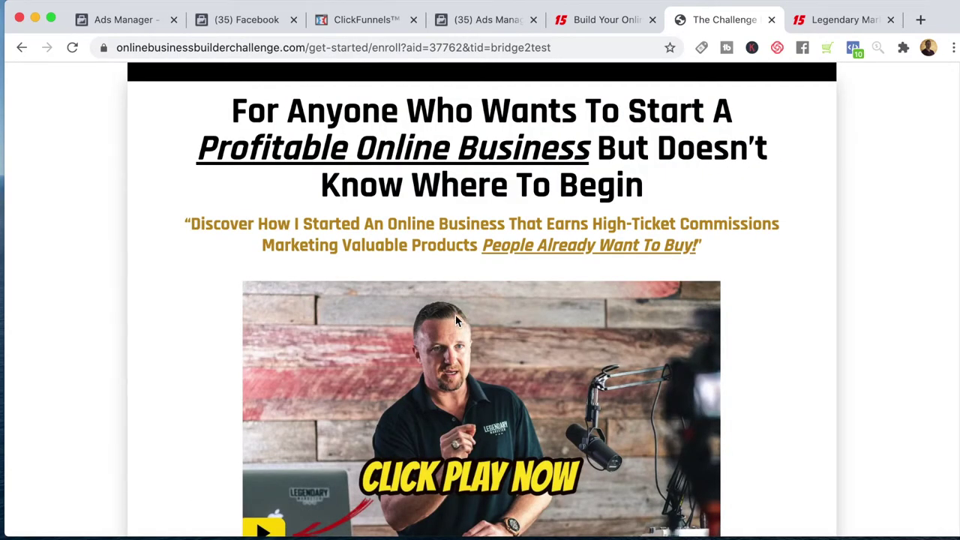
scroll(262, 393, down, 4)
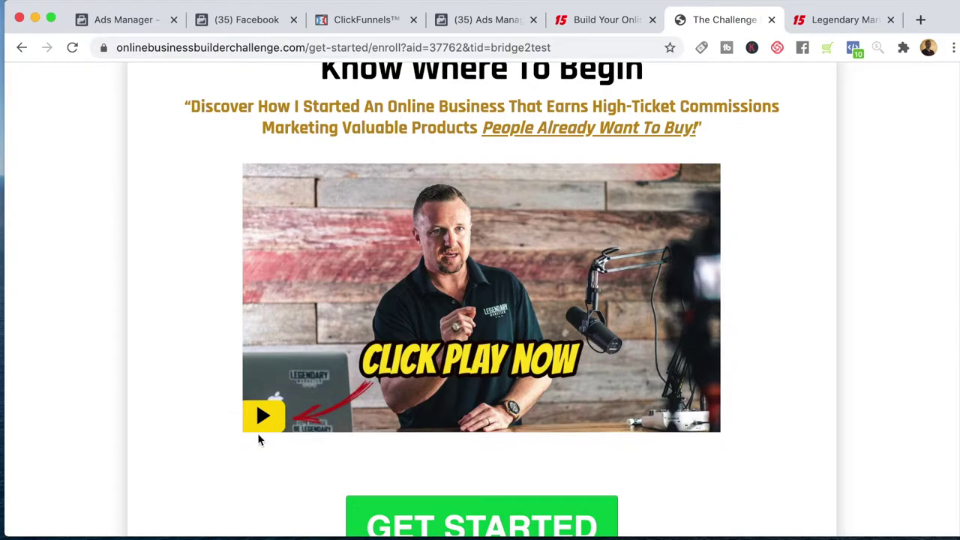
scroll(252, 428, down, 1)
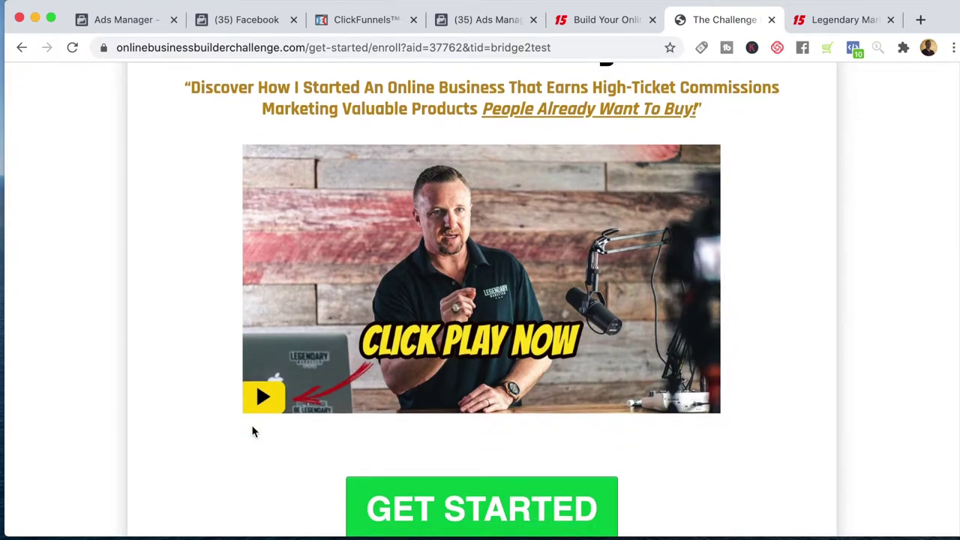
scroll(253, 431, up, 5)
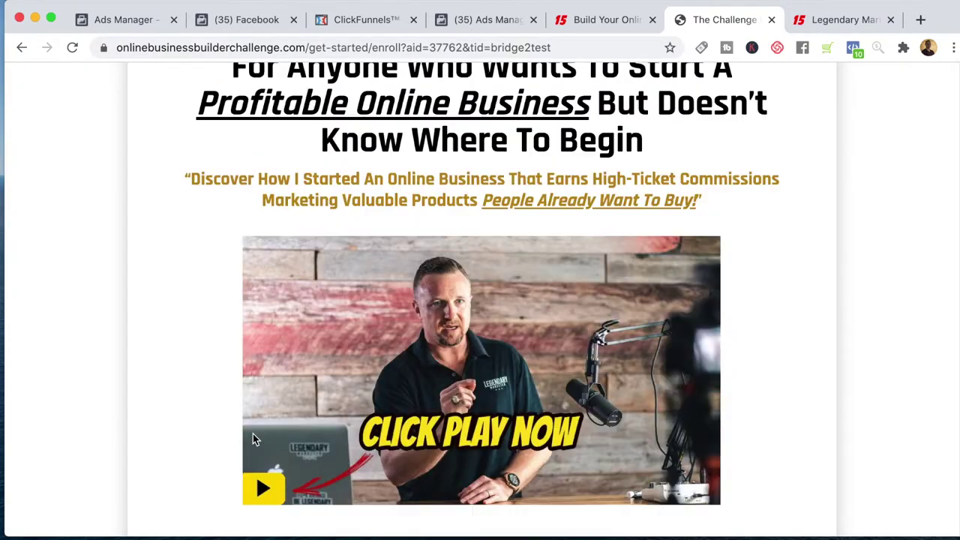
- Compare the Legendary Marketer bridge page with the live opt-in page and the challenge enrollment page
click(825, 23)
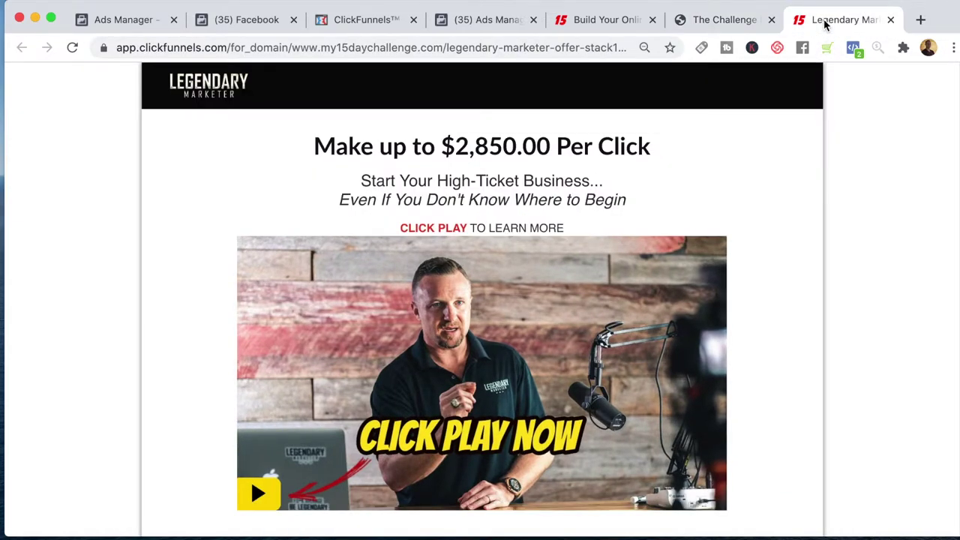
click(591, 26)
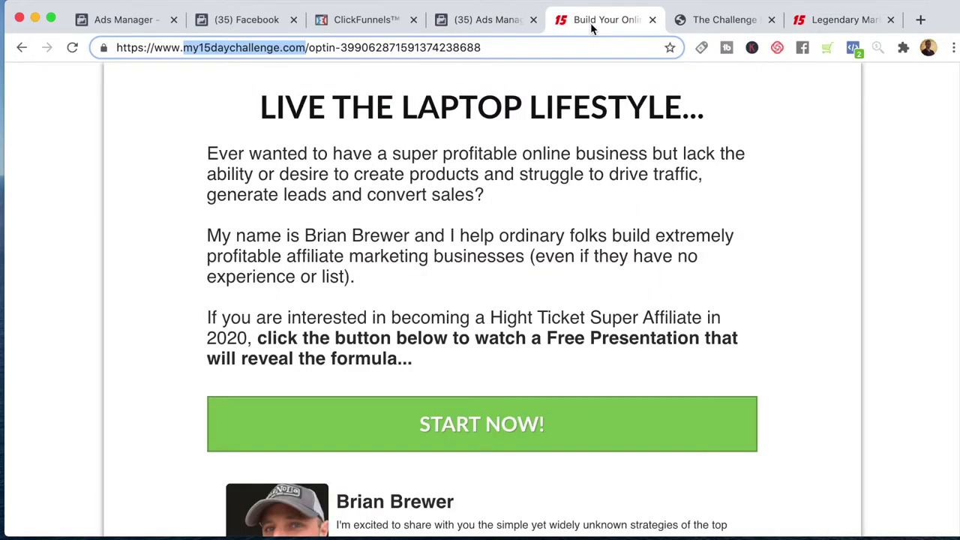
click(721, 21)
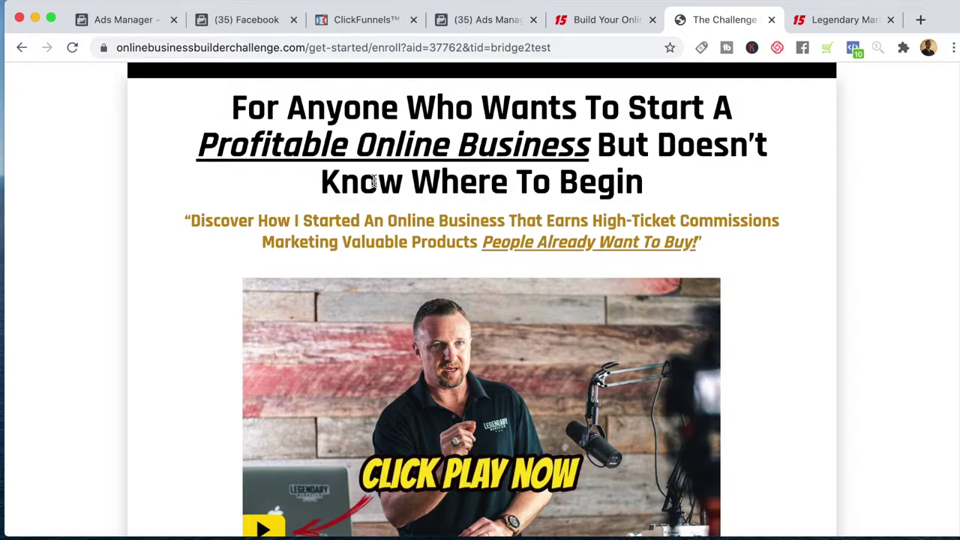
- Switch to ClickFunnels, select the Legendary Marketer Offer Stack funnel step and open its control page preview
click(488, 29)
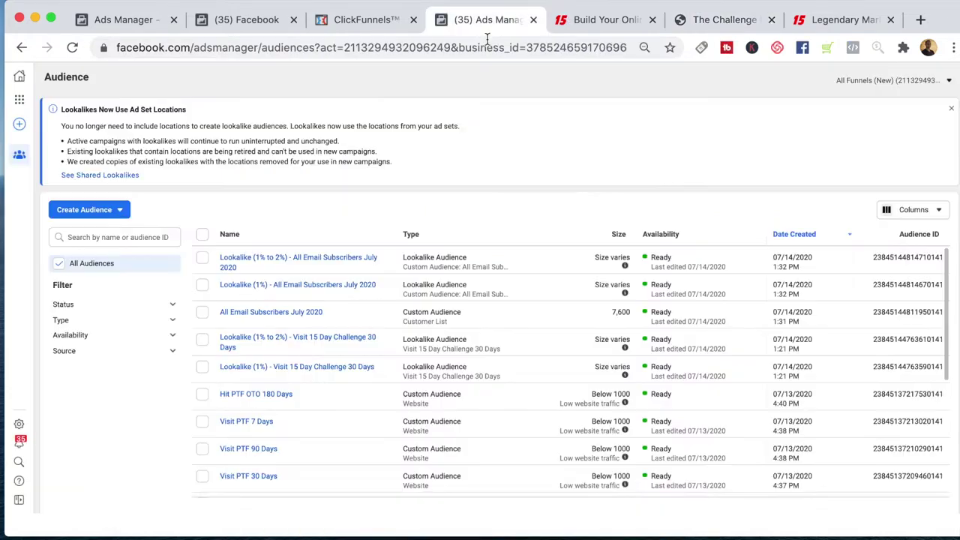
click(375, 23)
scroll(472, 242, down, 4)
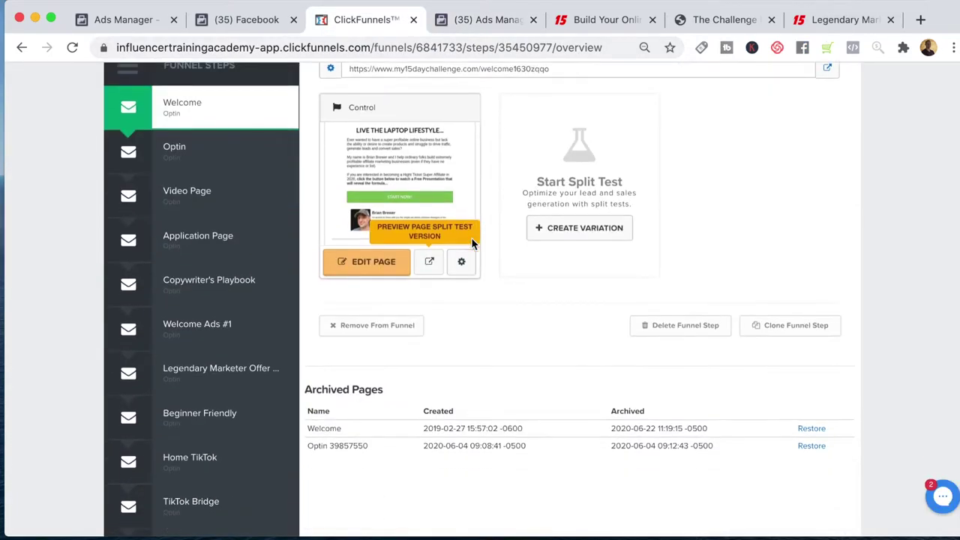
scroll(473, 242, down, 3)
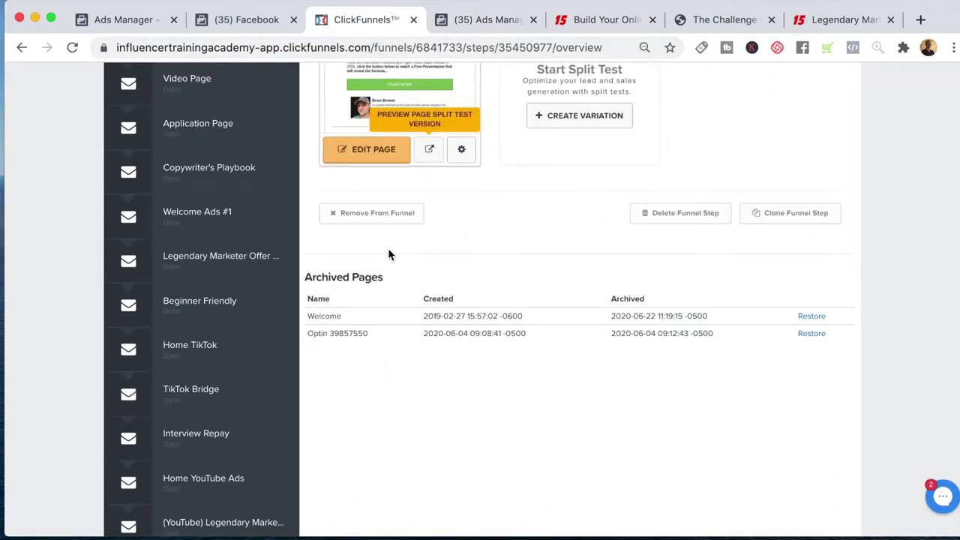
scroll(388, 255, down, 1)
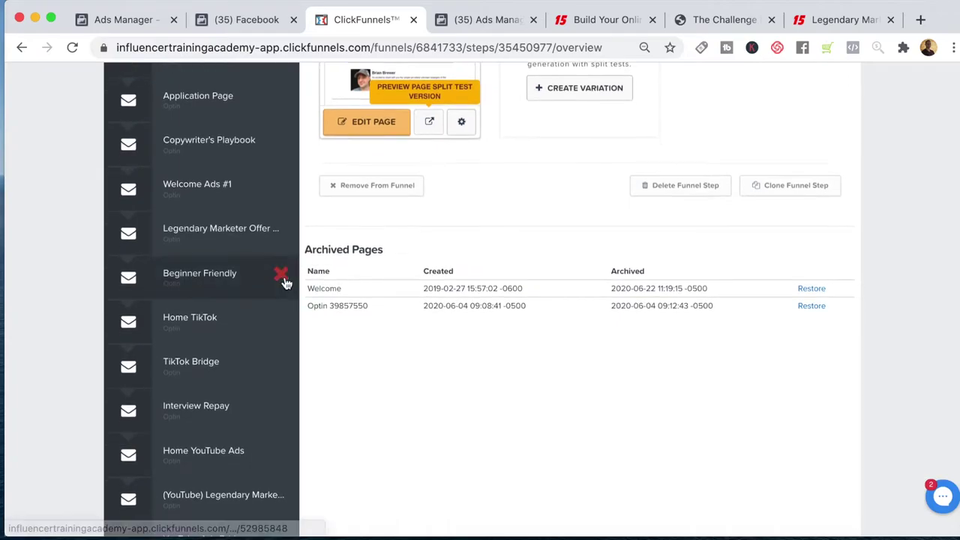
scroll(285, 281, down, 1)
scroll(236, 290, up, 1)
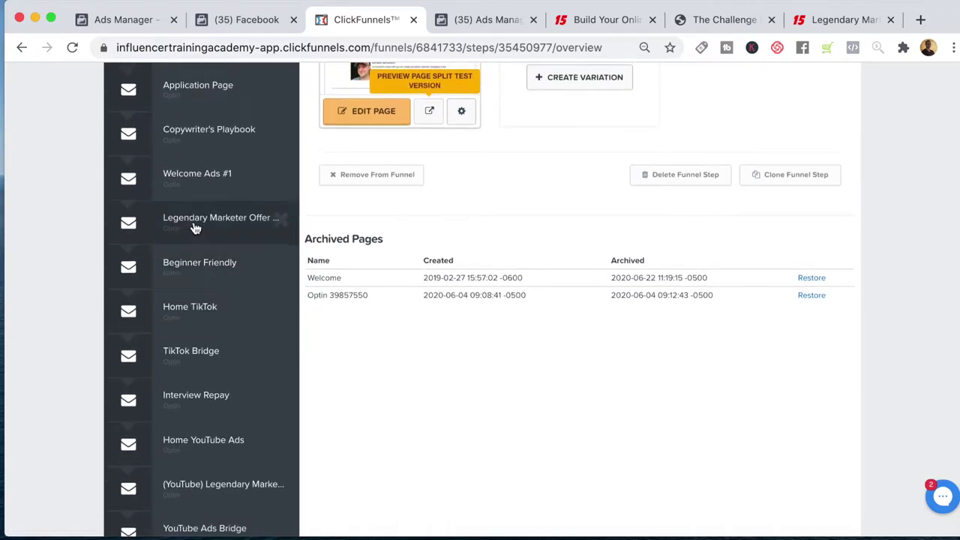
click(193, 225)
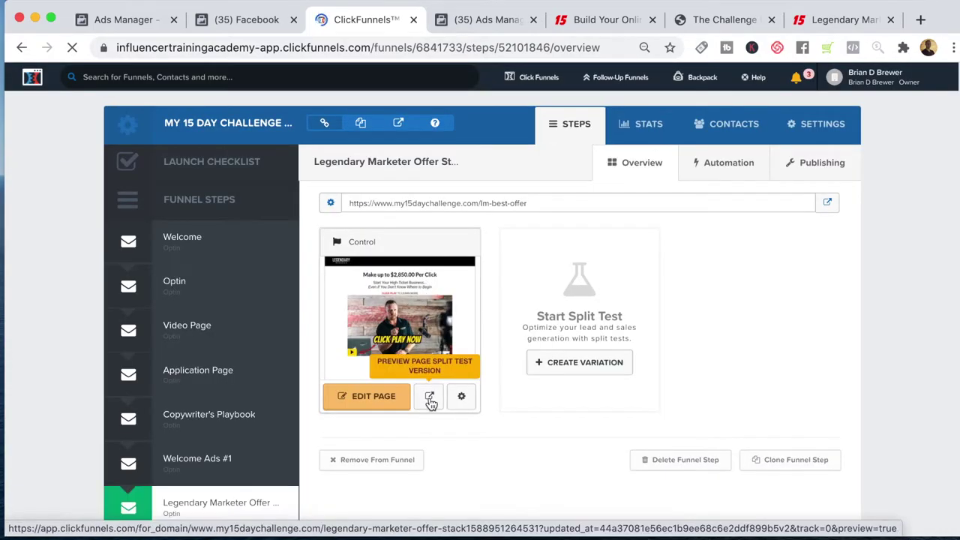
click(430, 397)
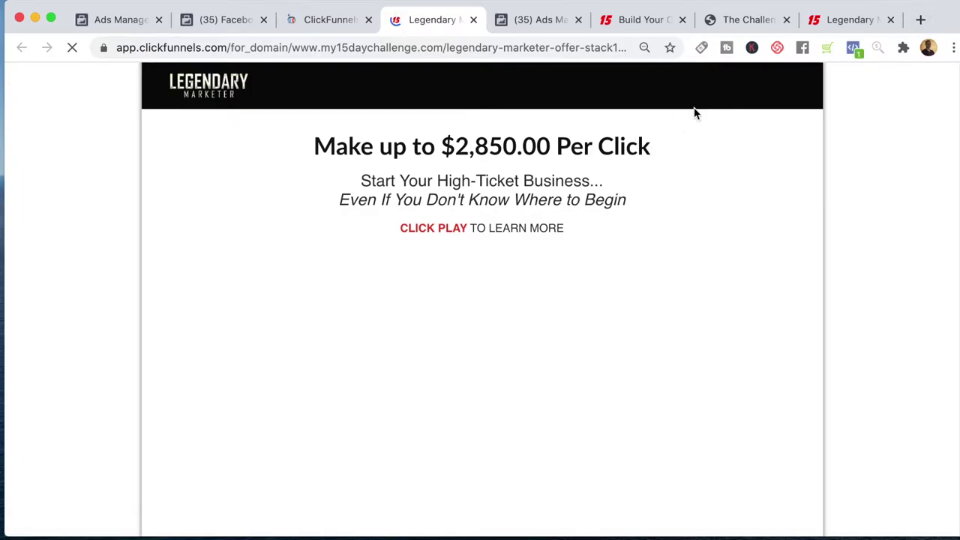
- Examine the offer stack preview's headline, numbered bonus sections and closing call to action
scroll(693, 105, down, 1)
scroll(693, 90, down, 20)
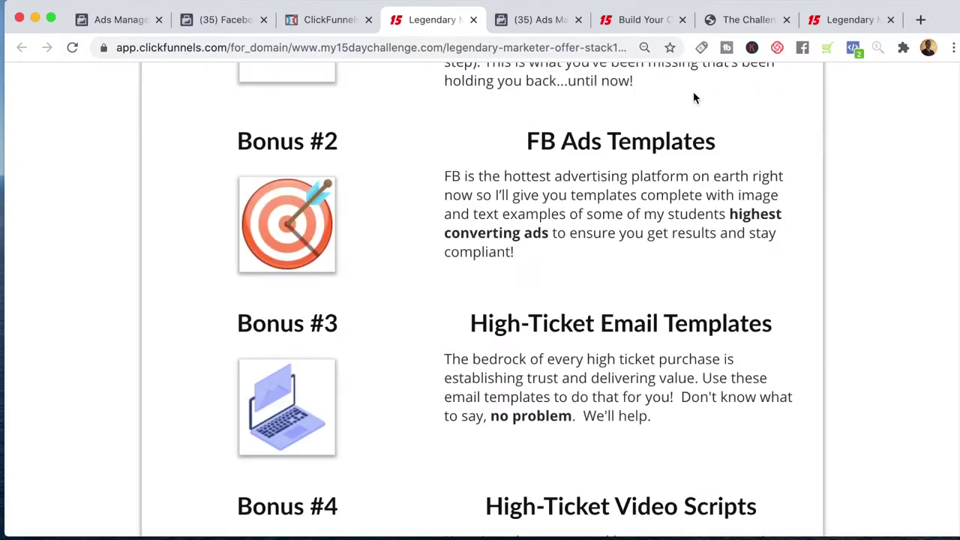
scroll(693, 96, down, 10)
scroll(207, 131, up, 4)
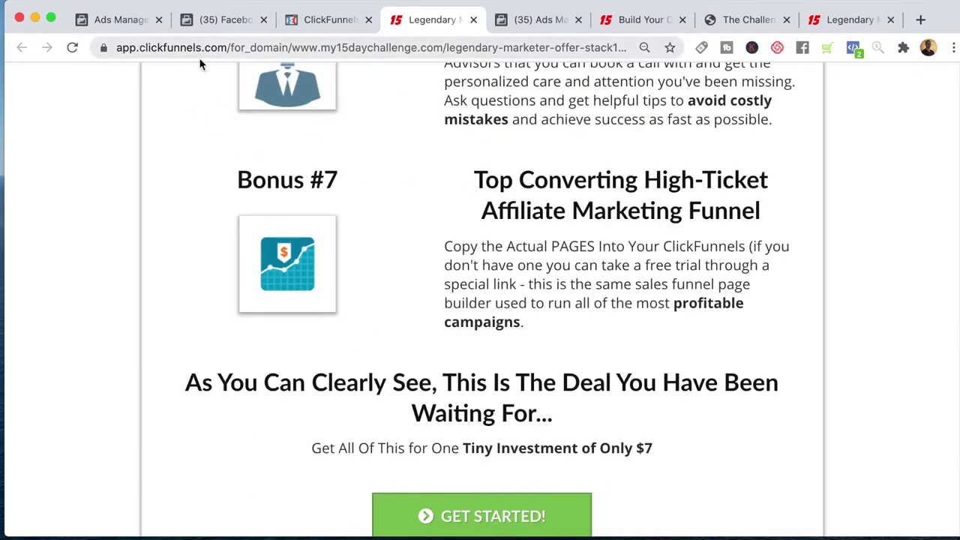
scroll(204, 67, up, 4)
scroll(339, 128, up, 5)
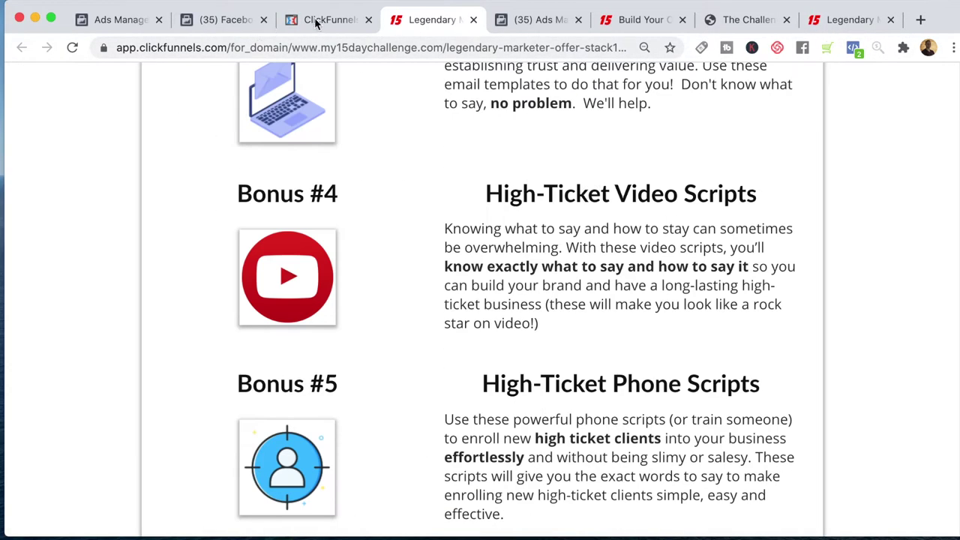
scroll(339, 127, up, 4)
click(338, 20)
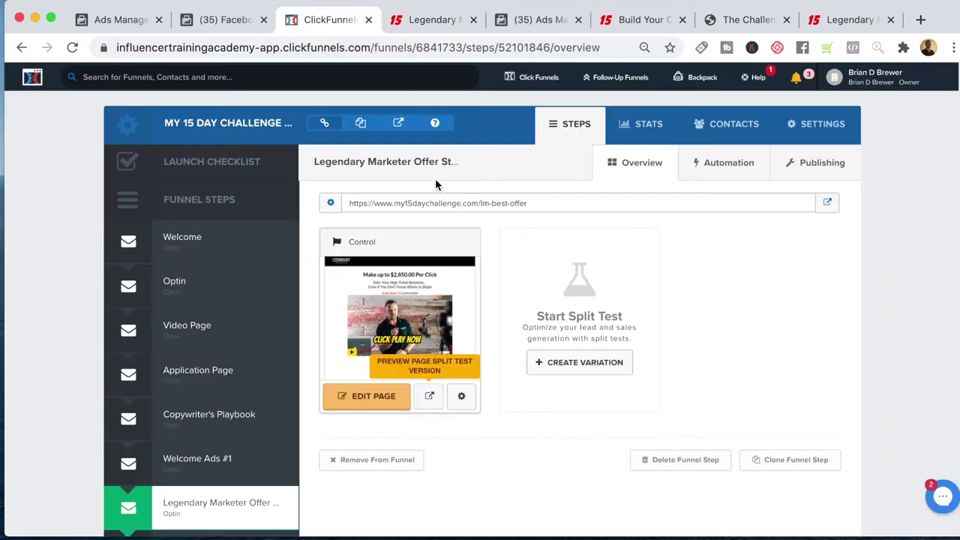
click(347, 204)
key(cmd+c)
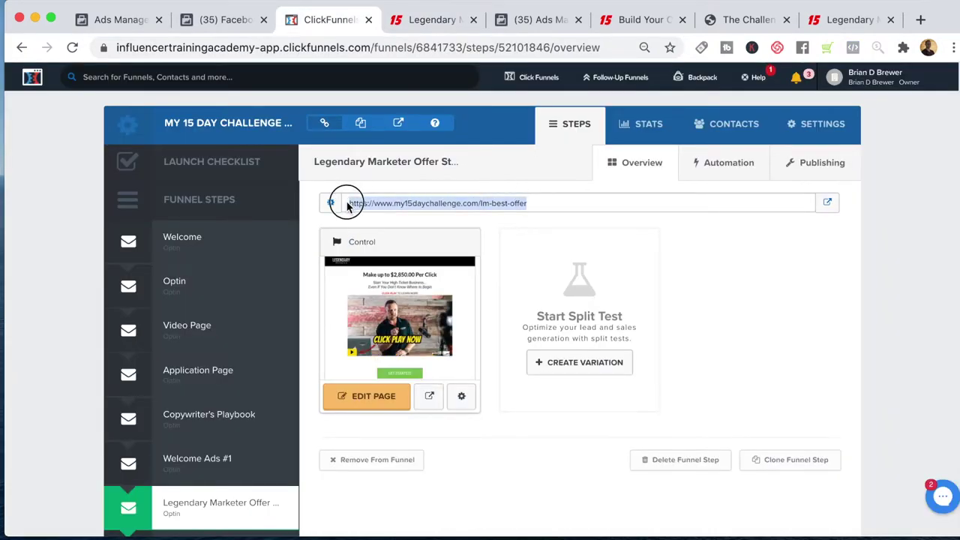
click(431, 19)
click(605, 47)
key(BackSpace)
key(cmd+v)
key(Return)
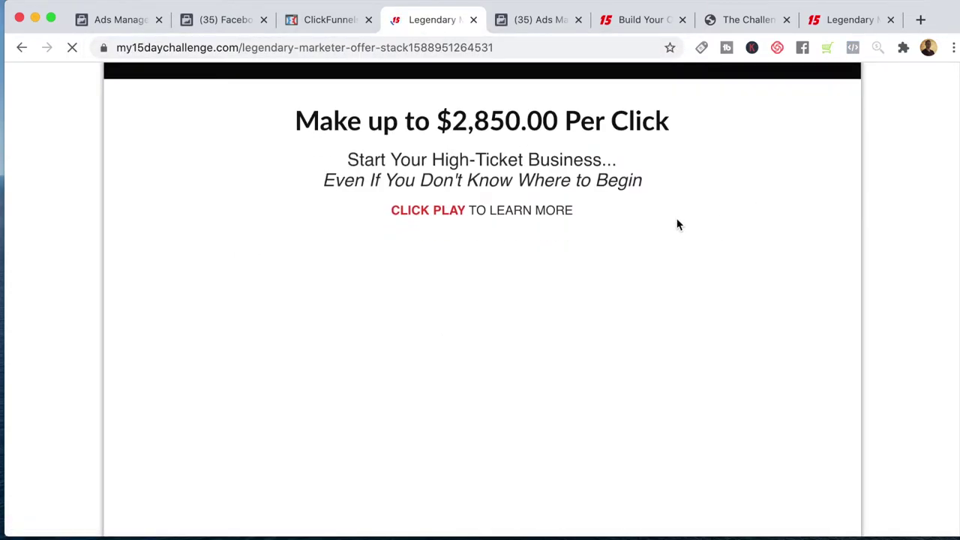
- Review the live offer page's headline and video, and check where its Get Started link leads
scroll(677, 225, down, 3)
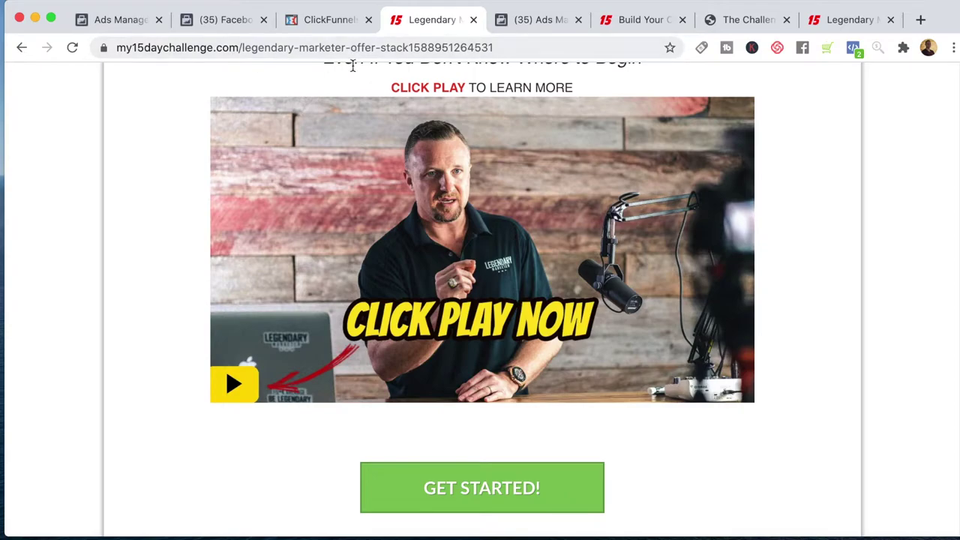
scroll(362, 84, up, 4)
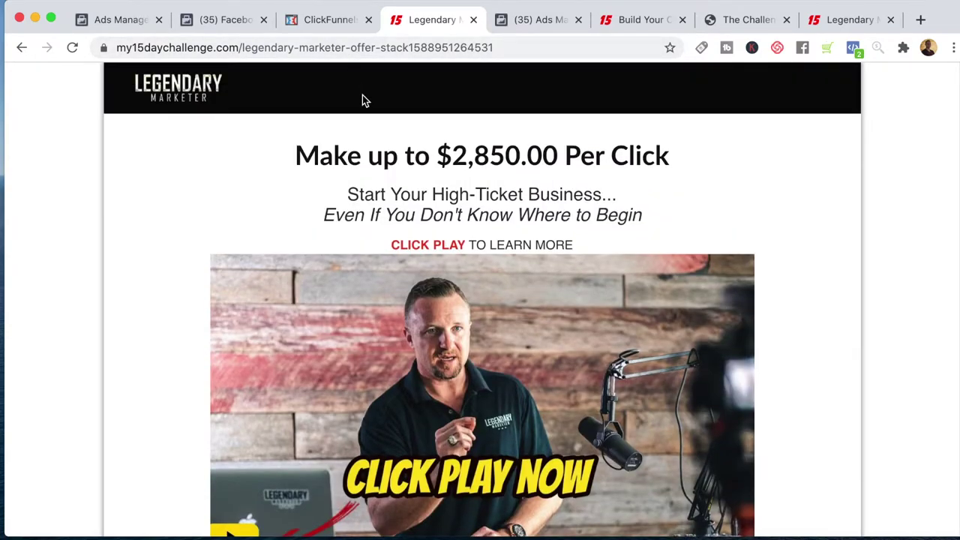
scroll(411, 188, down, 1)
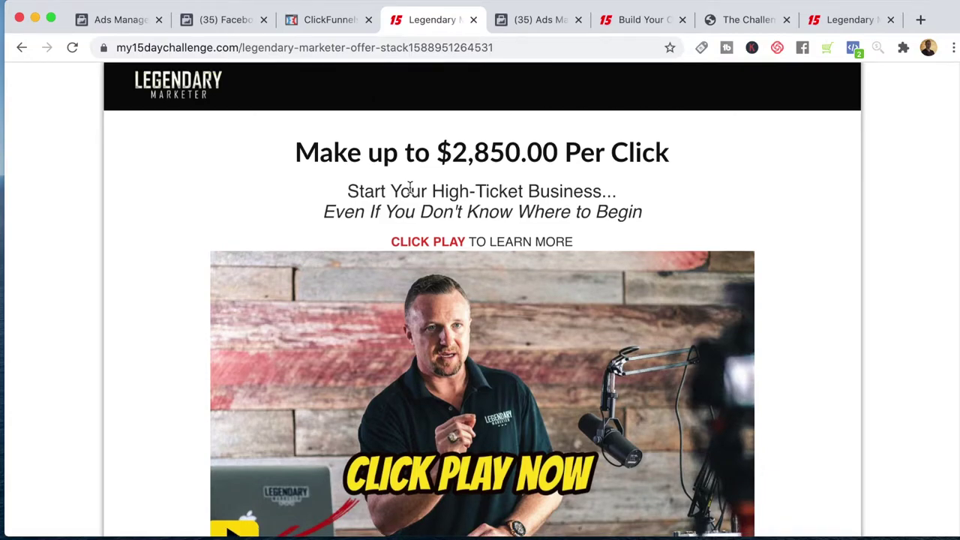
scroll(410, 188, down, 5)
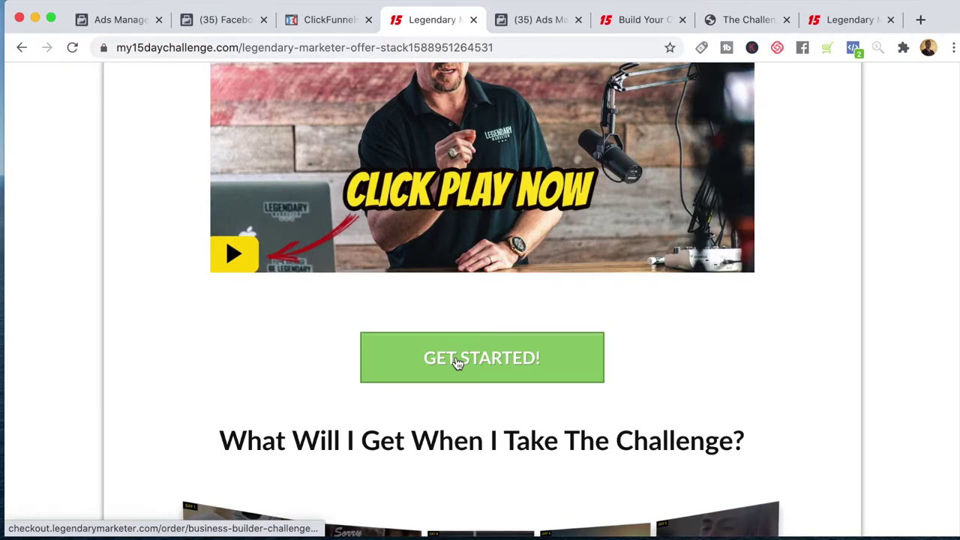
scroll(457, 363, down, 1)
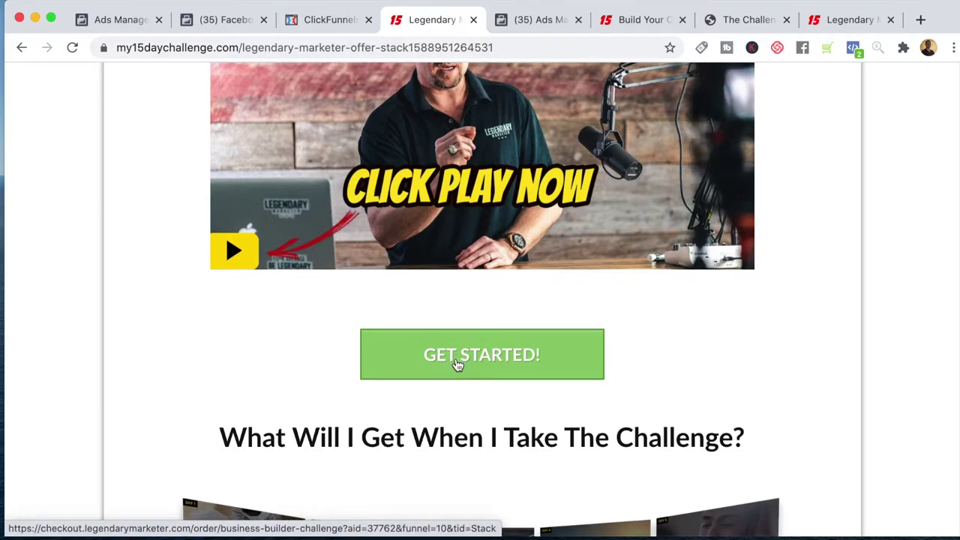
scroll(434, 312, up, 1)
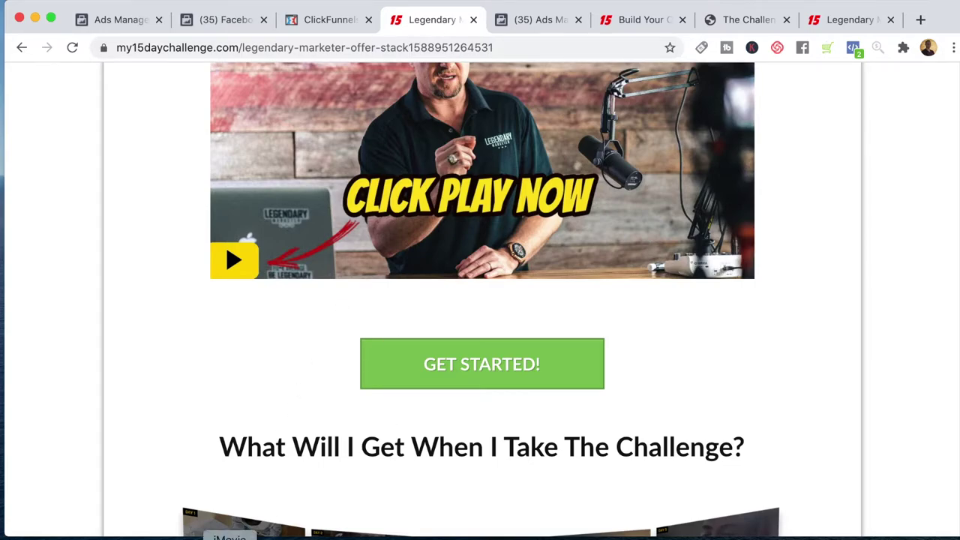
click(191, 537)
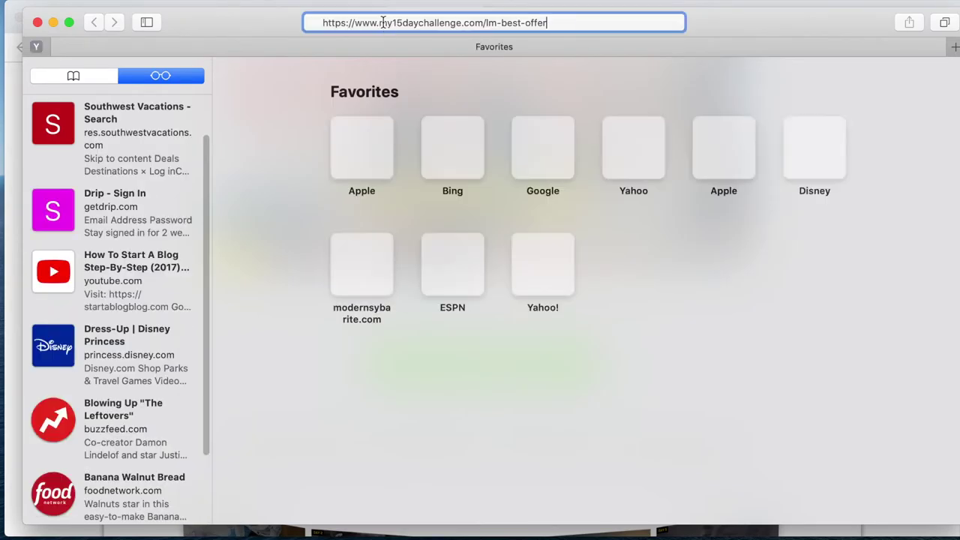
key(Return)
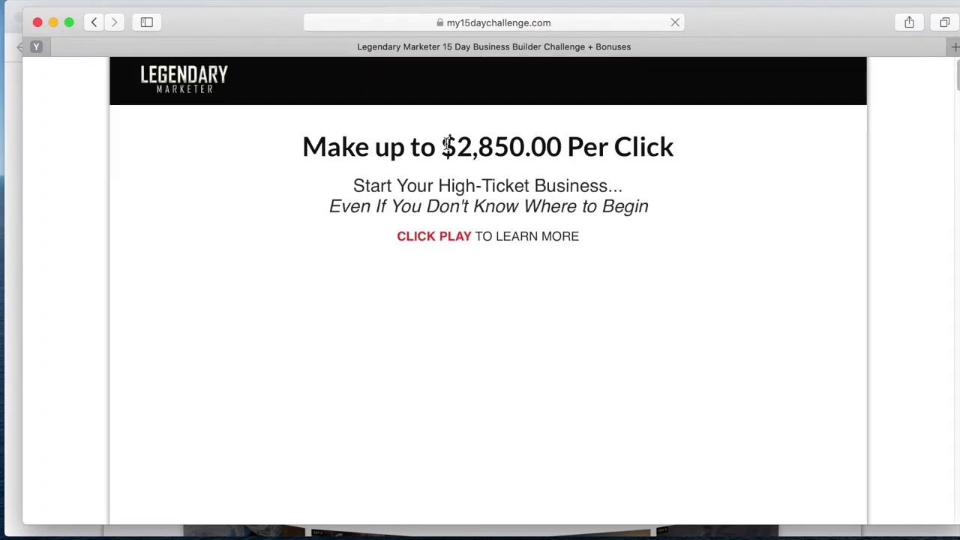
scroll(469, 205, down, 3)
scroll(377, 295, down, 1)
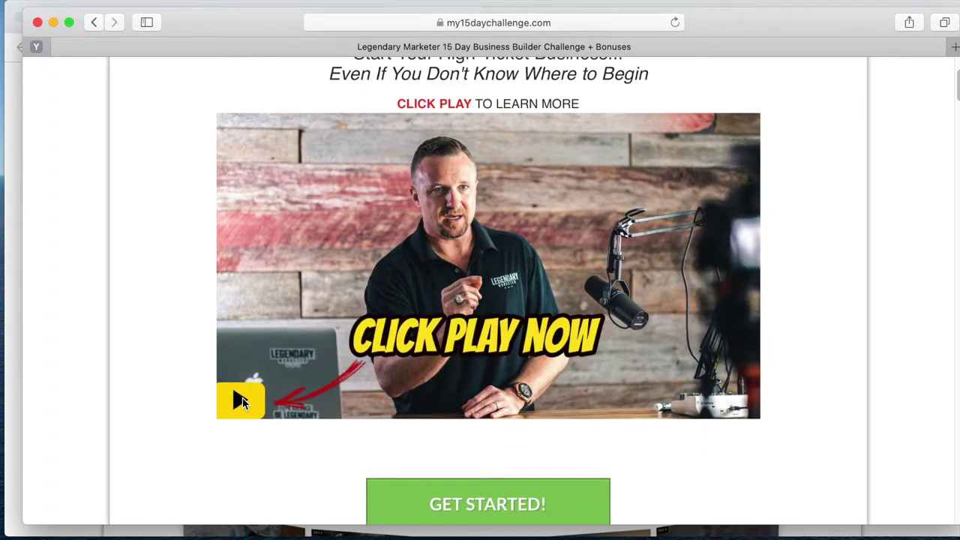
click(251, 400)
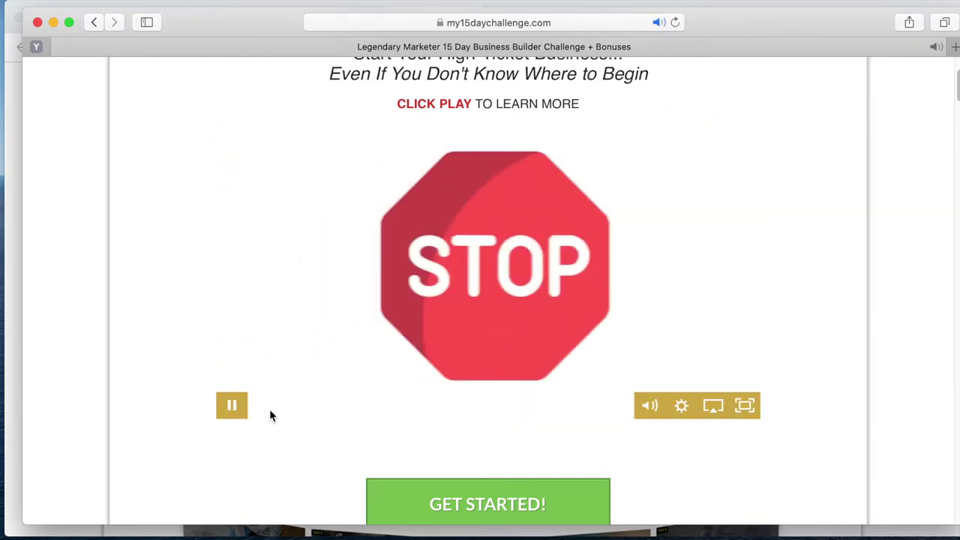
click(232, 406)
- Follow the offer's Get Started link, examine the checkout form's payment section and one-time offer, and close the Safari page
scroll(354, 396, down, 6)
click(484, 272)
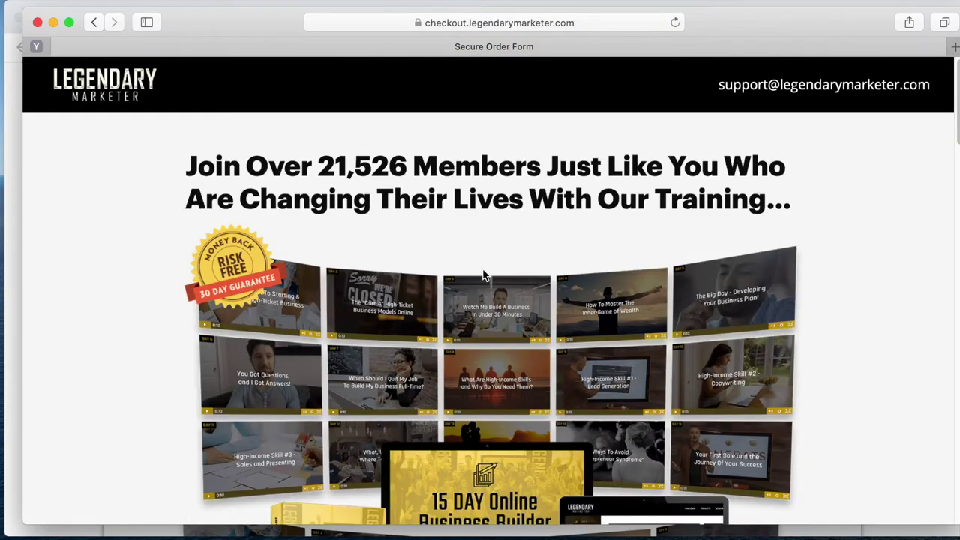
scroll(482, 274, down, 10)
scroll(471, 285, down, 15)
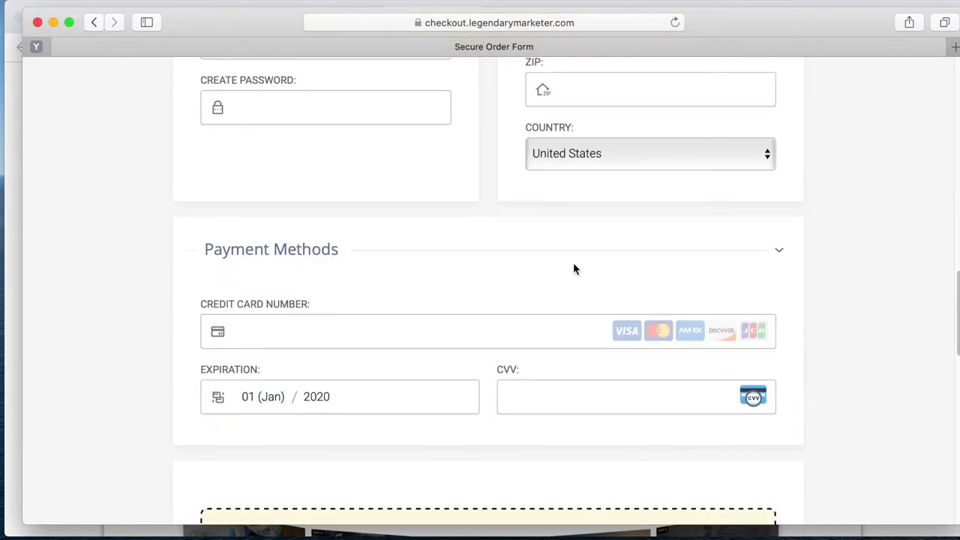
scroll(573, 273, down, 3)
scroll(480, 270, up, 8)
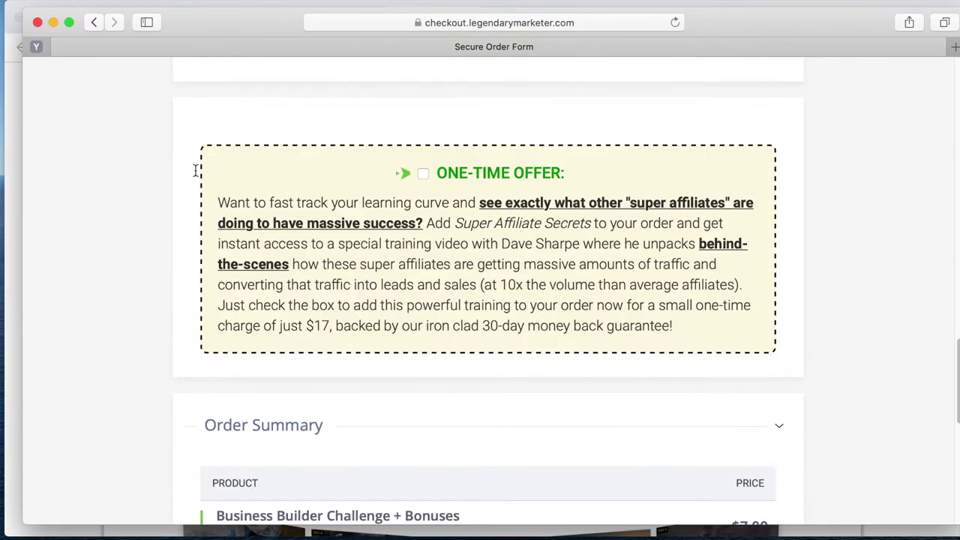
key(super+w)
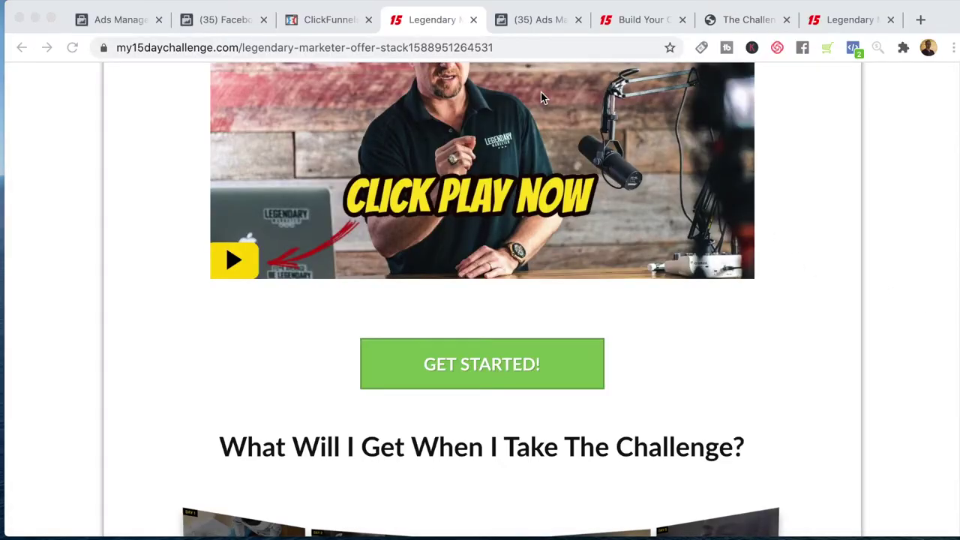
- Go from the audience list to Ads Manager's campaigns and switch to the All Funnels (New) ad account under Madcam Publishing
click(534, 20)
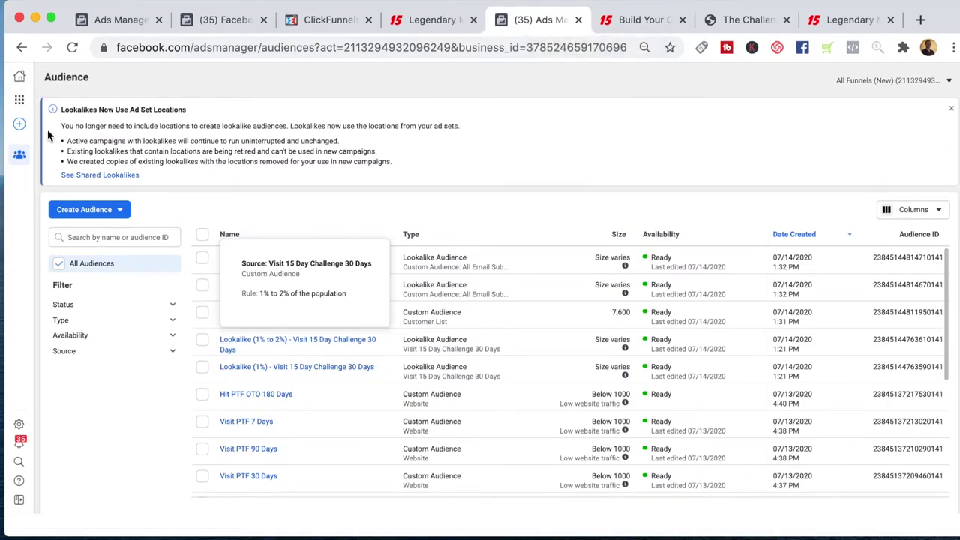
click(18, 76)
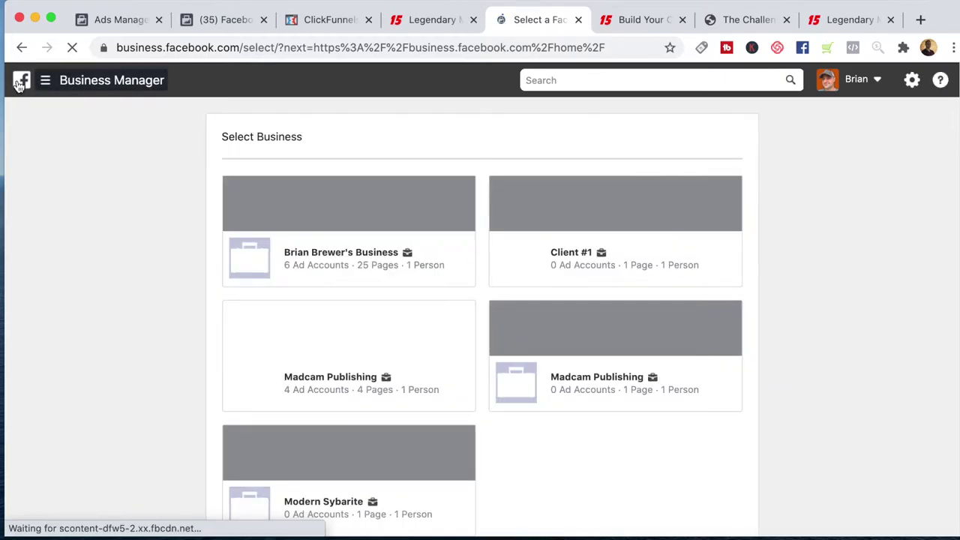
click(46, 83)
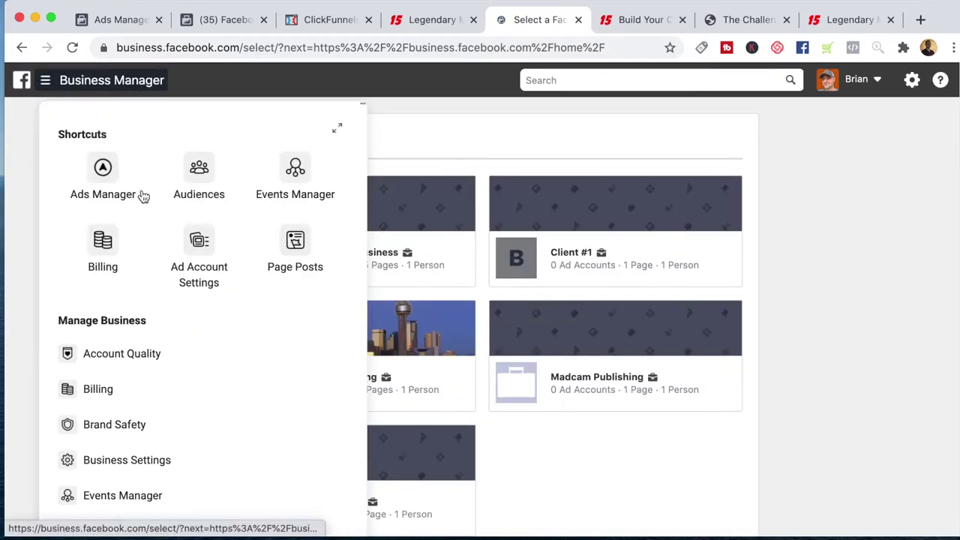
click(102, 180)
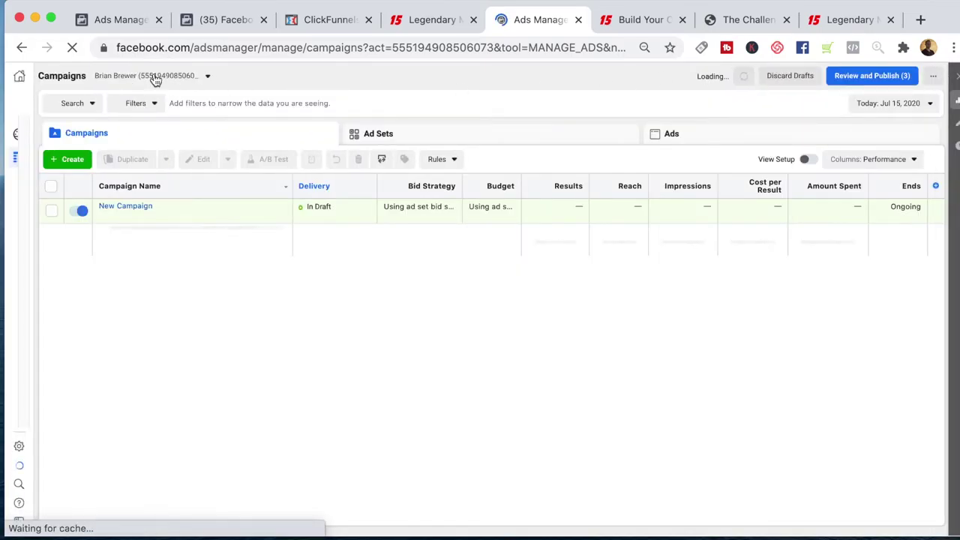
click(205, 78)
scroll(172, 289, down, 3)
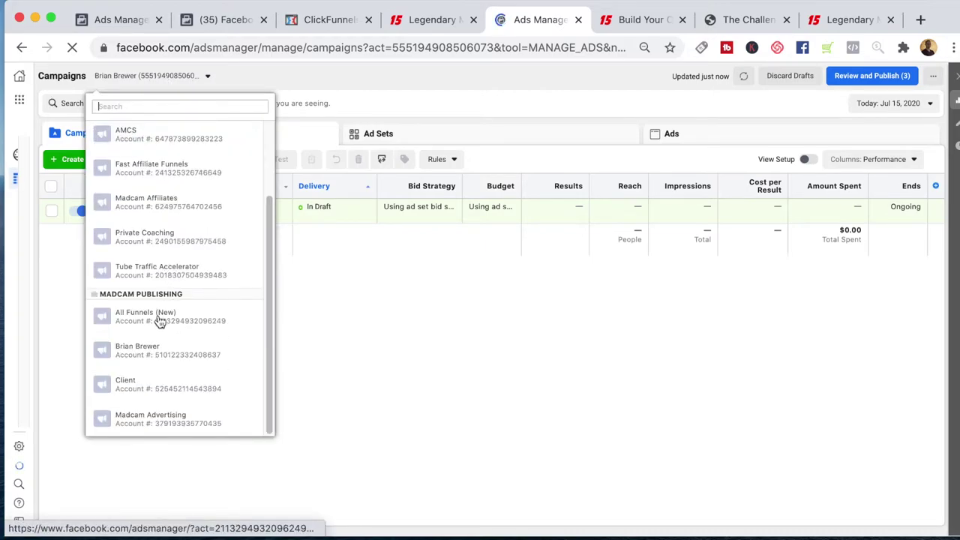
click(158, 316)
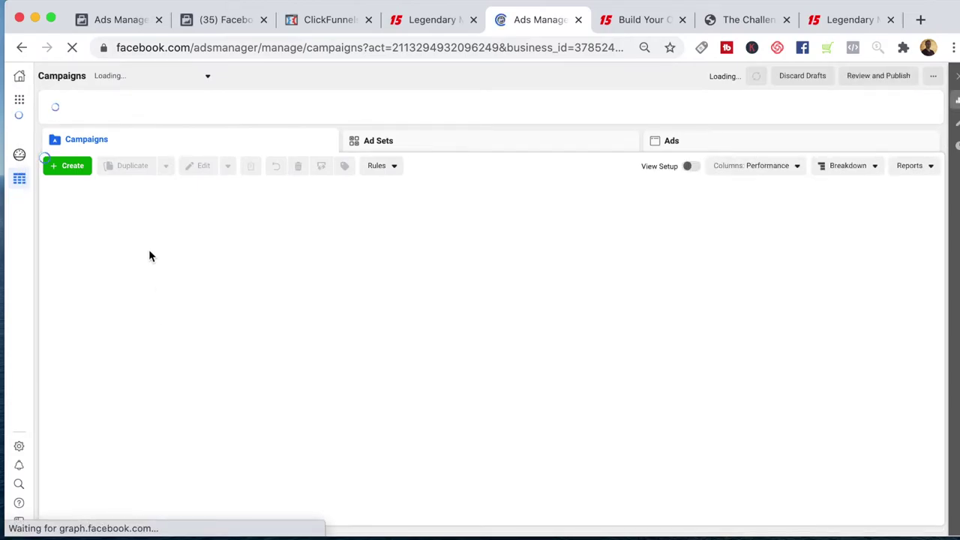
- Create a new campaign with the Traffic objective, checking the offer page it will promote before continuing
click(68, 162)
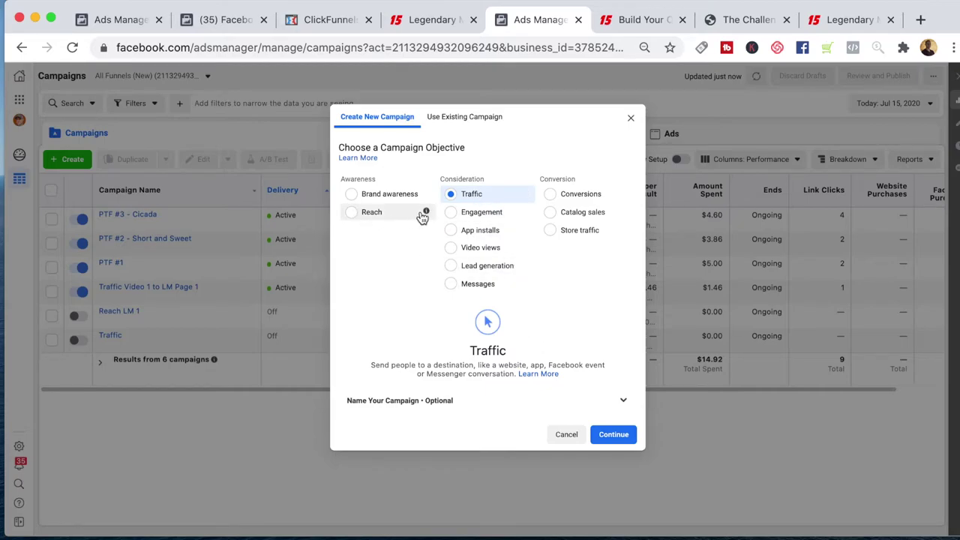
mouse_move(427, 213)
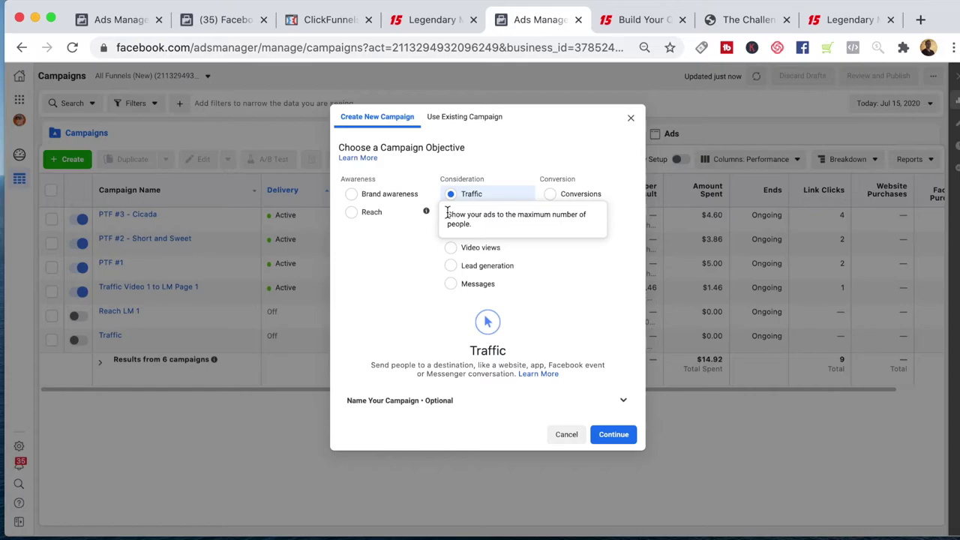
click(415, 20)
scroll(471, 129, up, 3)
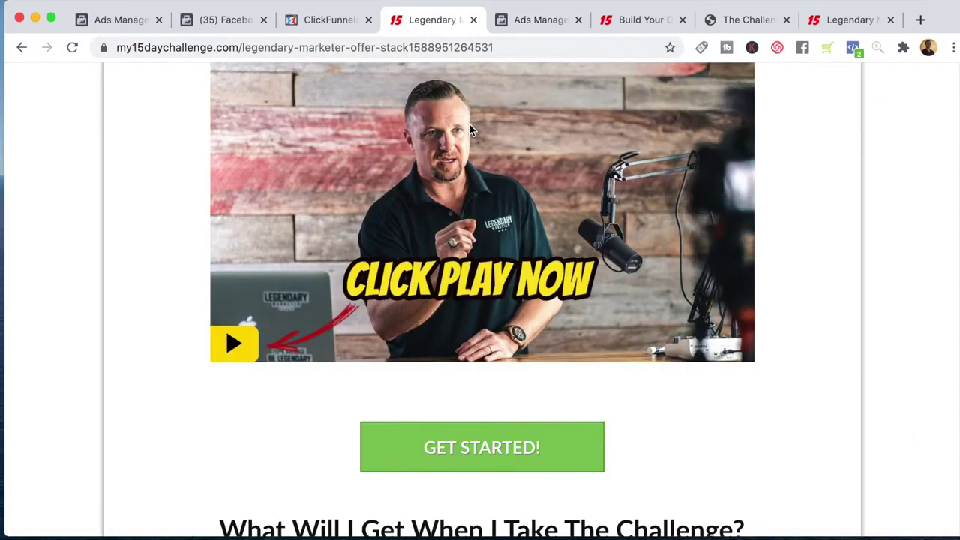
scroll(471, 129, up, 2)
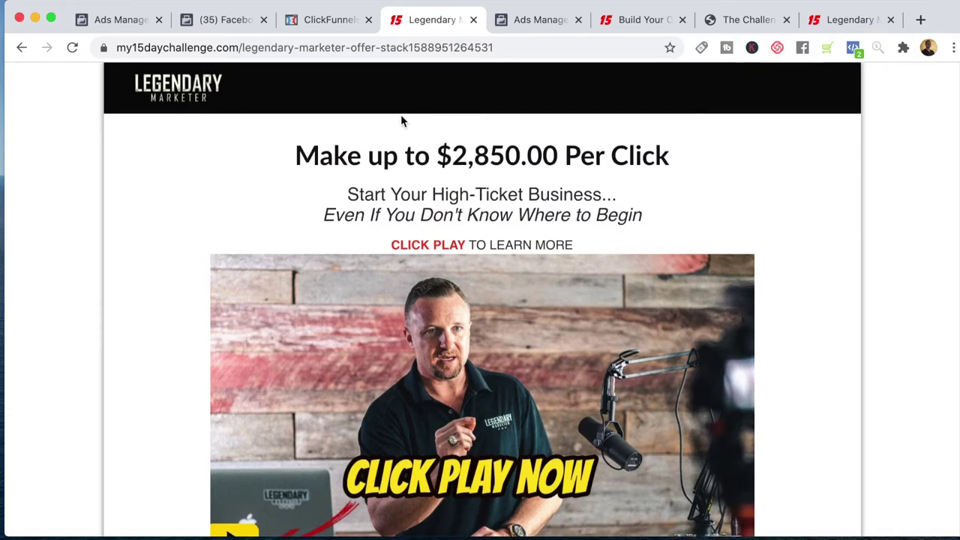
click(526, 21)
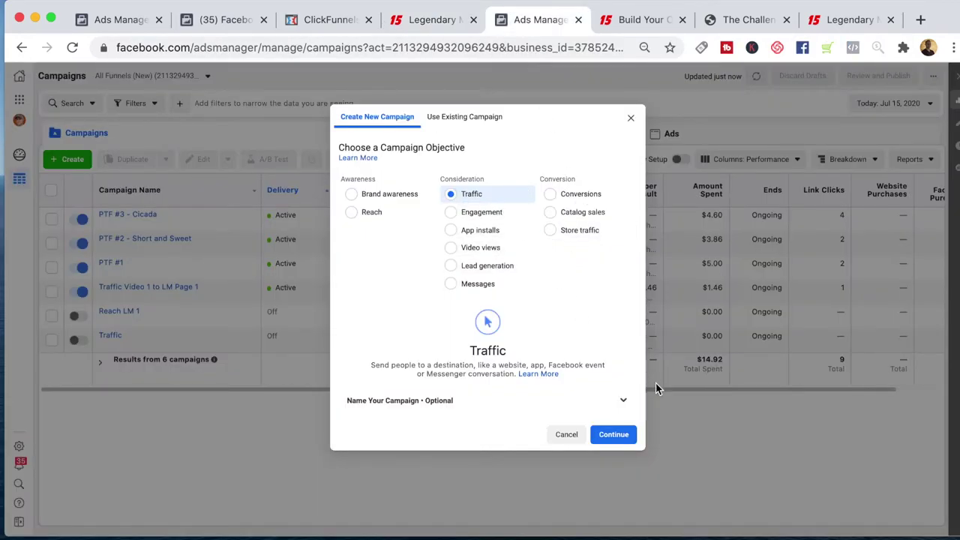
click(615, 436)
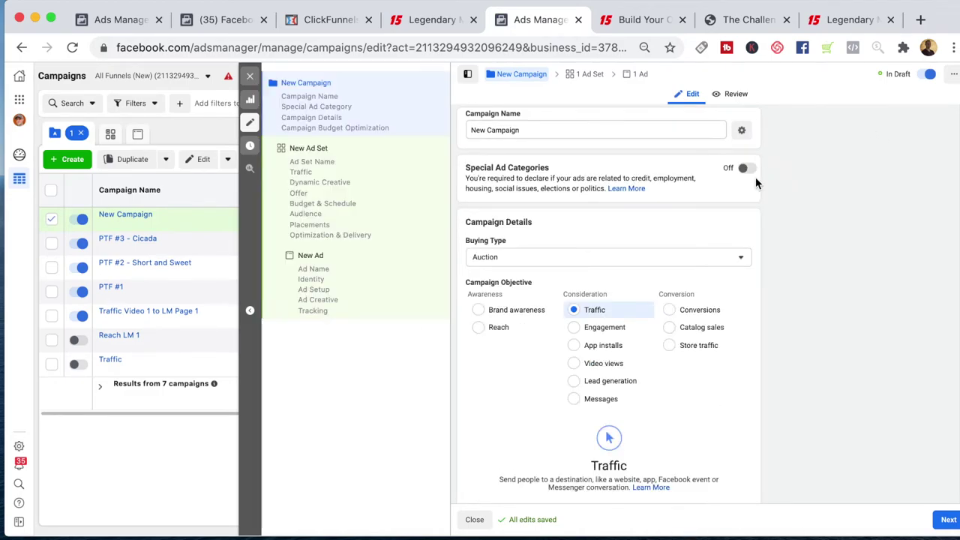
- In the new ad set's audience settings, find and include the custom audience Visit 15 Day Challenge 30 Days
click(310, 150)
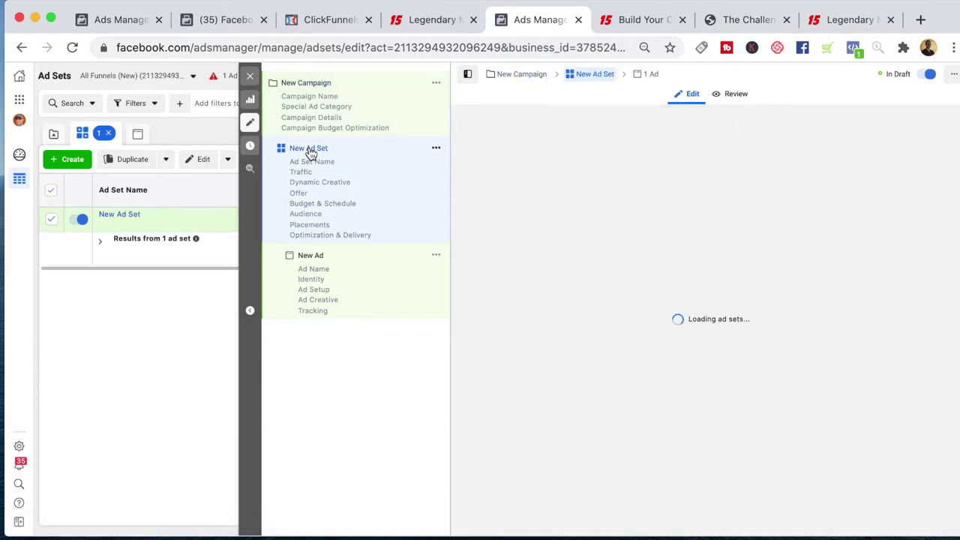
scroll(577, 298, down, 2)
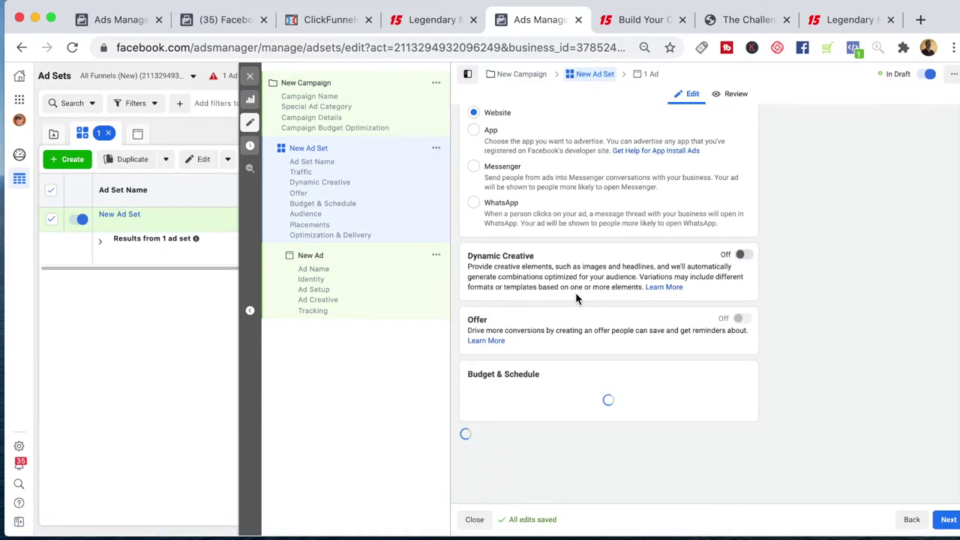
scroll(577, 302, down, 5)
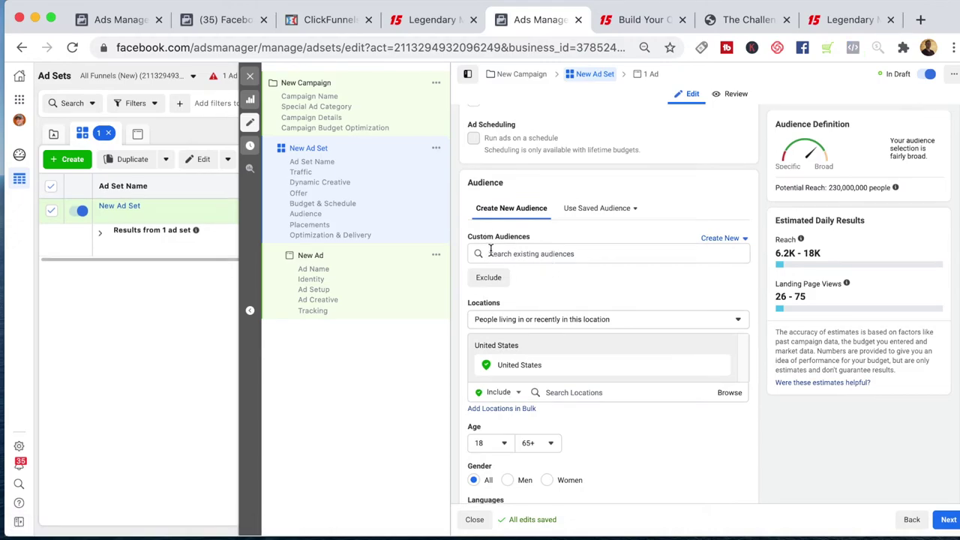
click(523, 253)
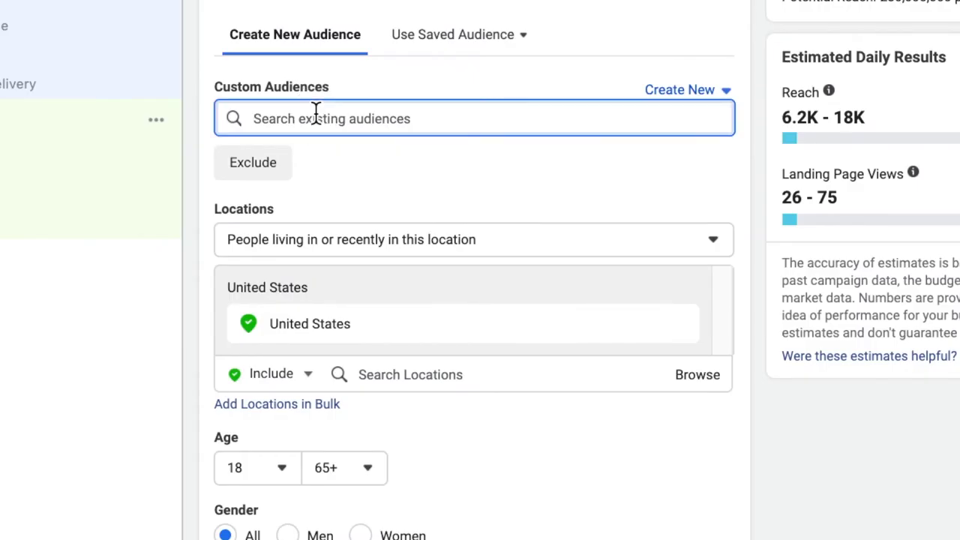
text(visited)
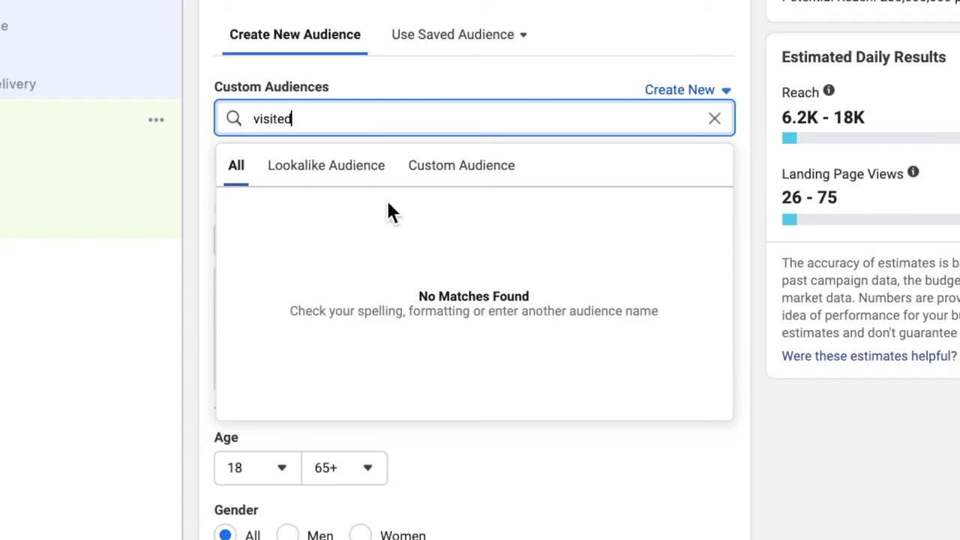
click(466, 180)
drag(343, 122, 208, 104)
text(15)
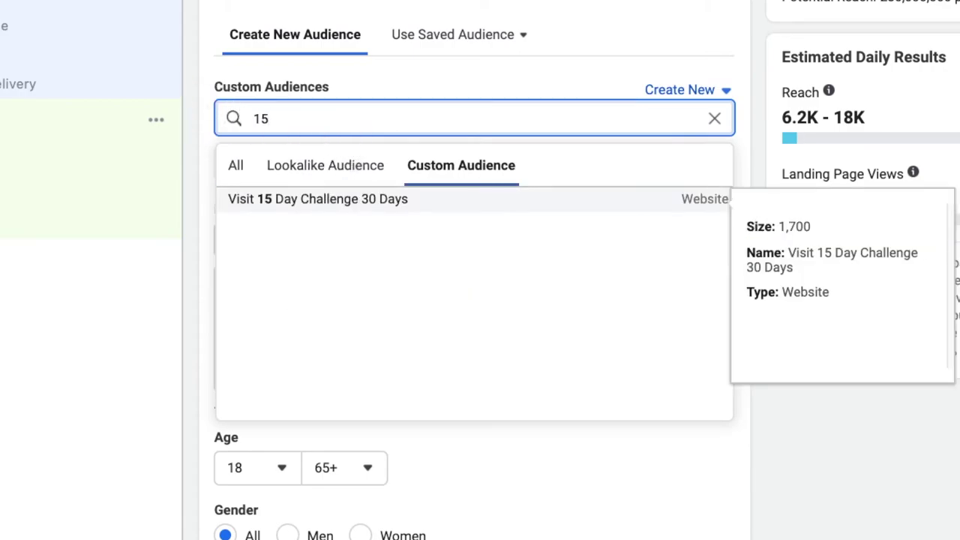
click(285, 214)
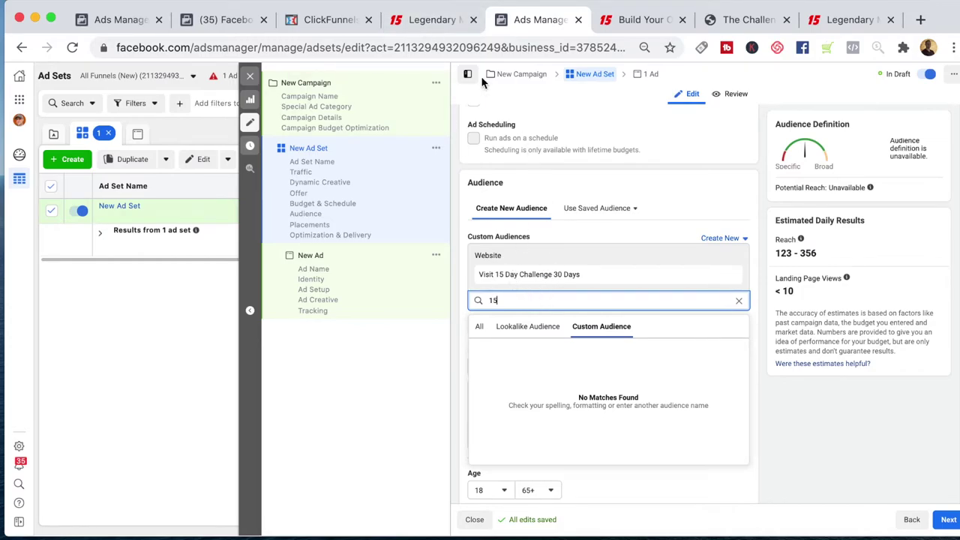
- Glance at the offer page, load the my15daychallenge.com opt-in page in a new browser tab, and review its content
click(418, 21)
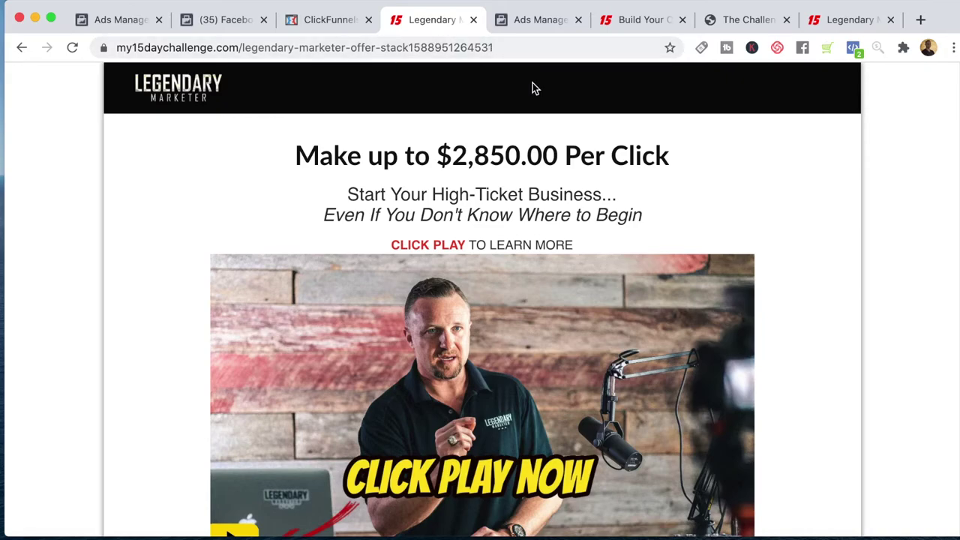
click(921, 19)
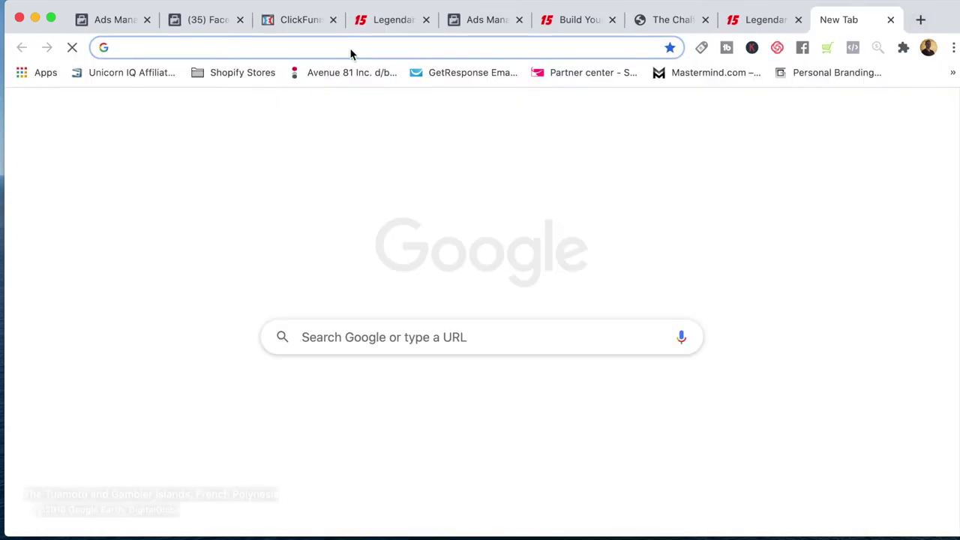
text(my)
key(Return)
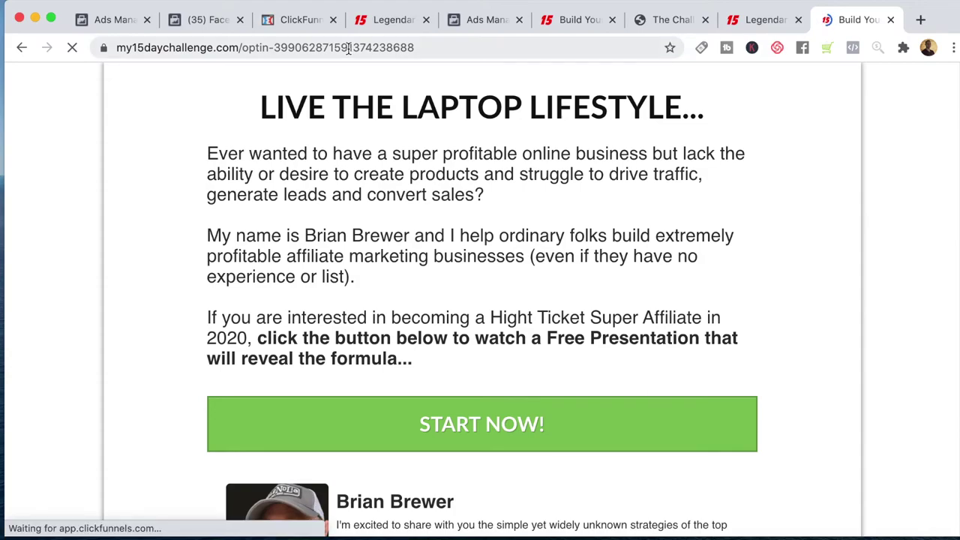
scroll(524, 334, down, 3)
scroll(474, 220, up, 2)
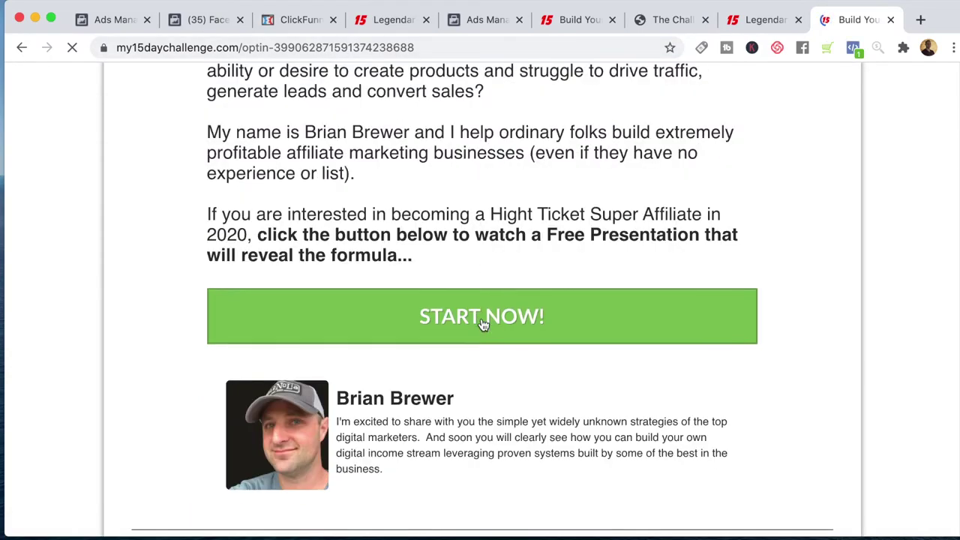
- Start the opt-in, submit the prefilled name and email form, and continue from the bridge page to the challenge enrollment page
click(482, 318)
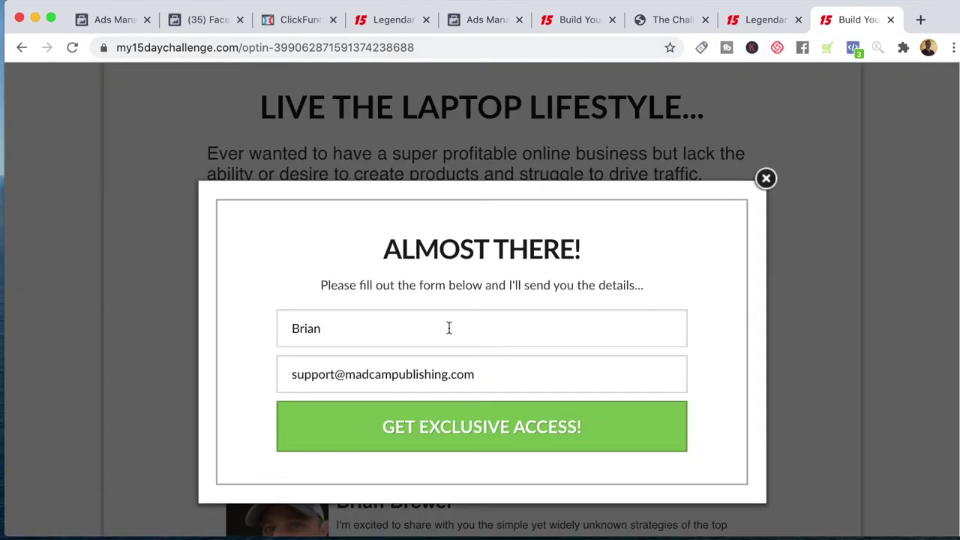
click(440, 422)
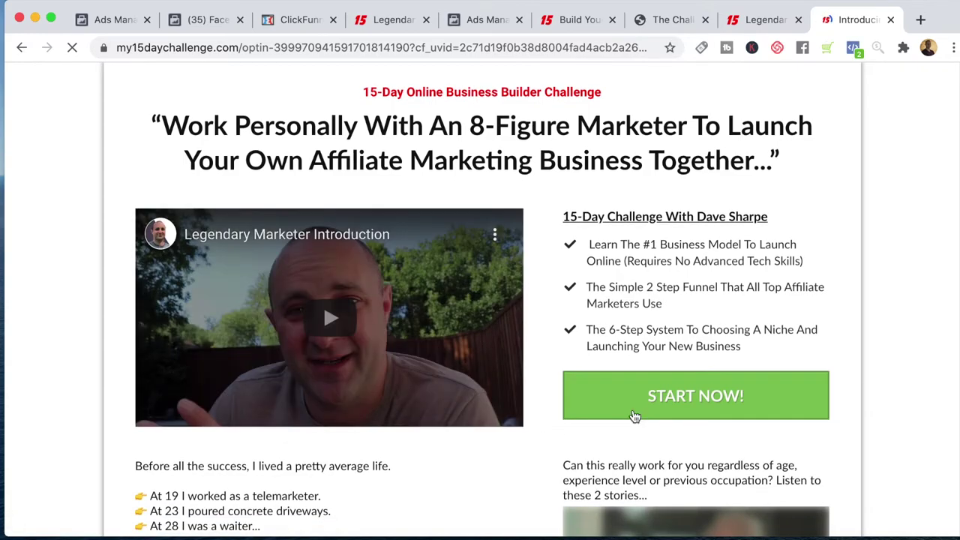
click(640, 405)
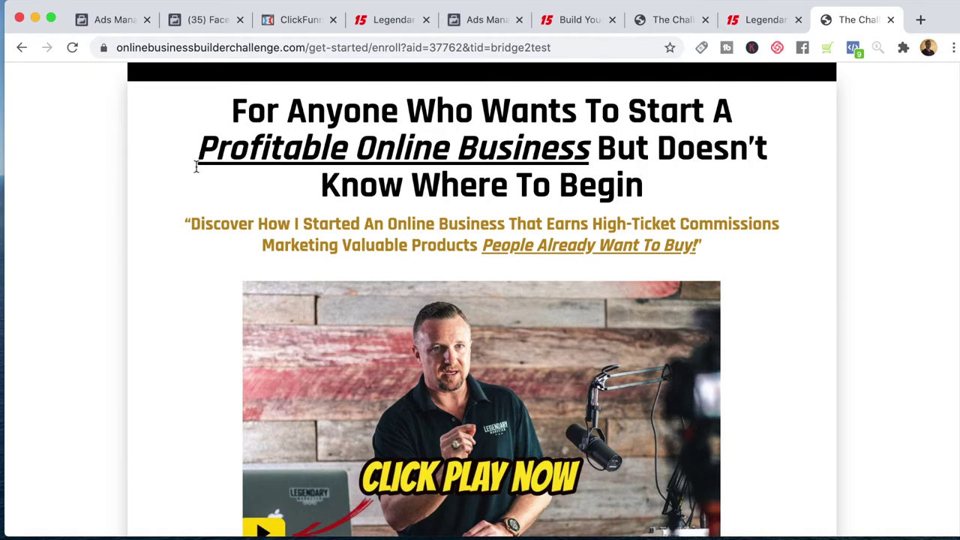
- Return to the offer-stack page and strip its path from the address to load the my15daychallenge.com home page
click(311, 20)
click(392, 25)
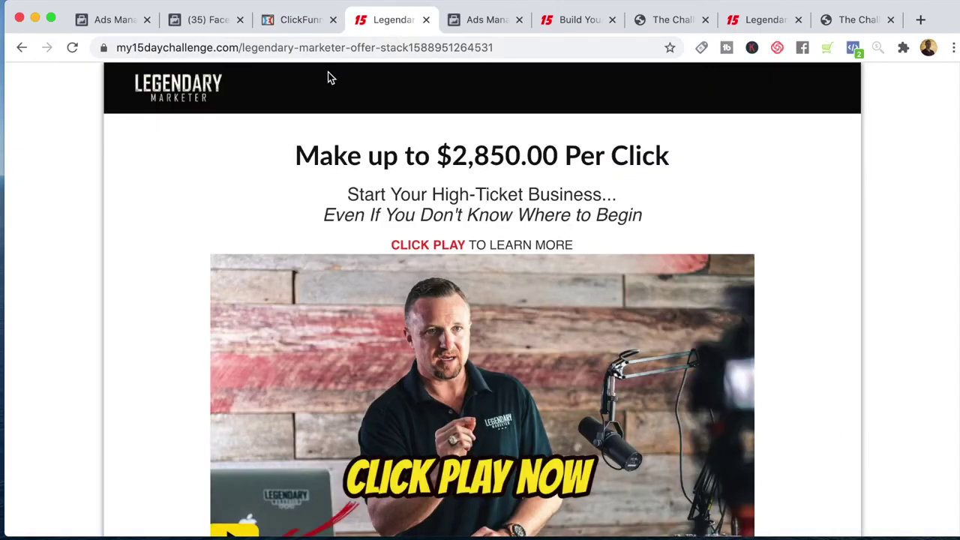
drag(240, 47, 525, 49)
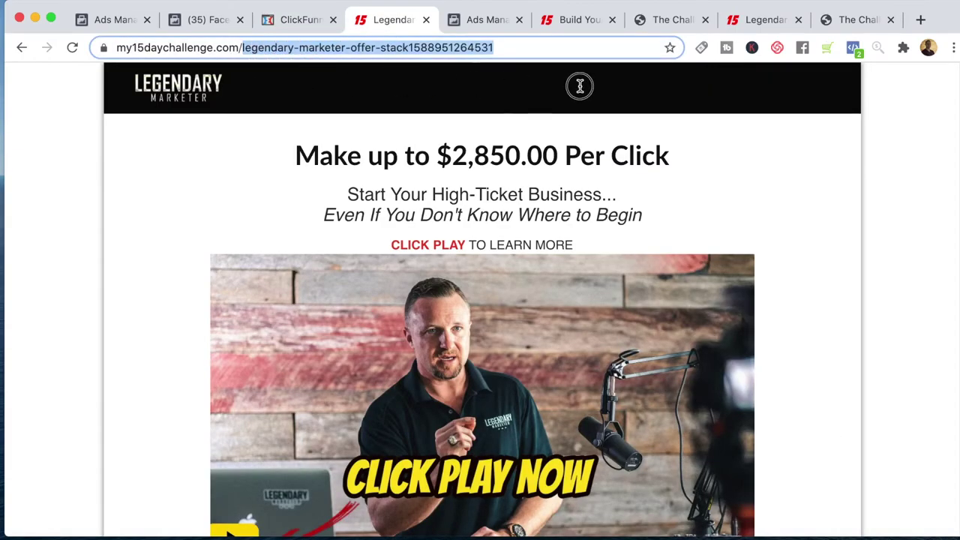
key(BackSpace)
key(Return)
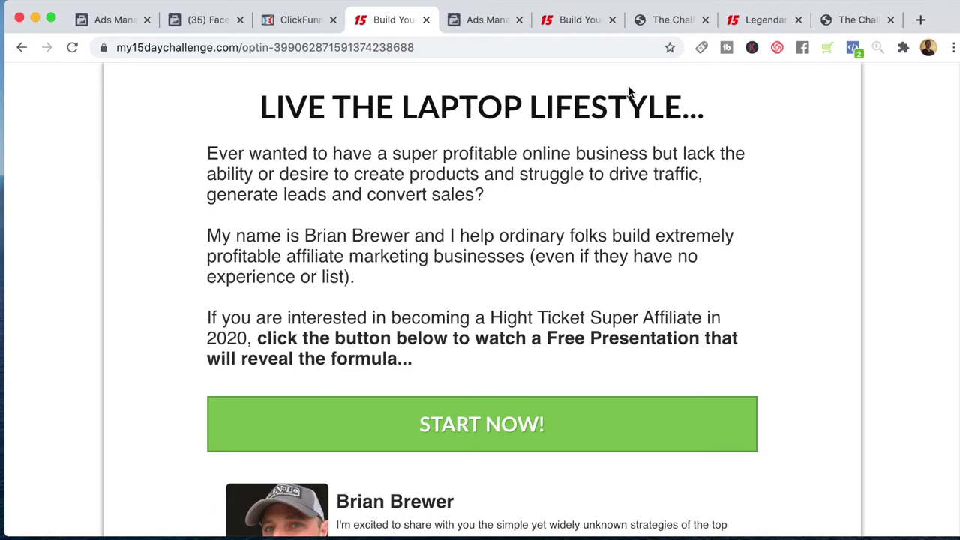
- Go to the Events Manager page and examine the activity and events of All Funnels (New)'s Pixel
click(117, 22)
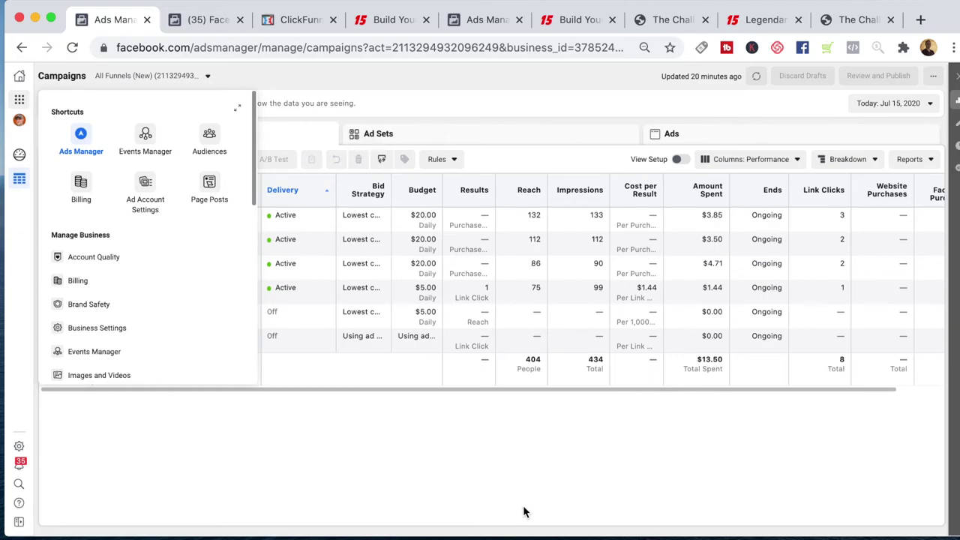
click(210, 25)
mouse_move(455, 261)
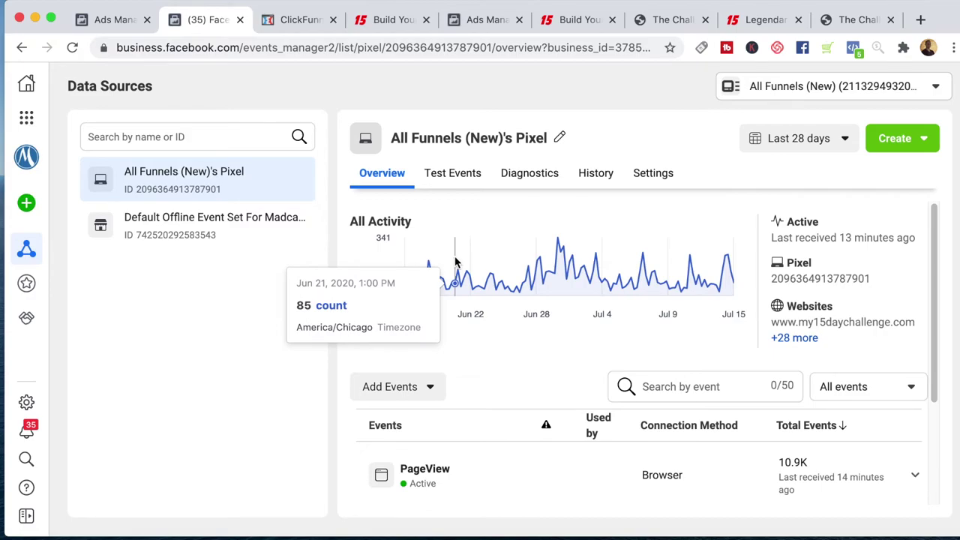
scroll(543, 410, down, 1)
scroll(538, 407, down, 1)
scroll(537, 408, up, 2)
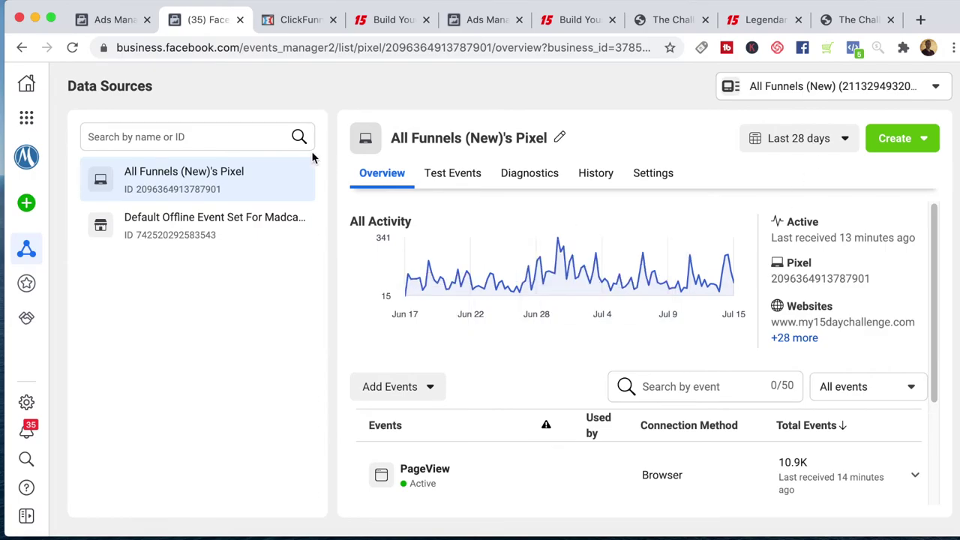
- In Ads Manager, narrow the ads list to the Visit 15 Day 30 Days ad set and bring up video 1 New's spend and click metrics
click(113, 20)
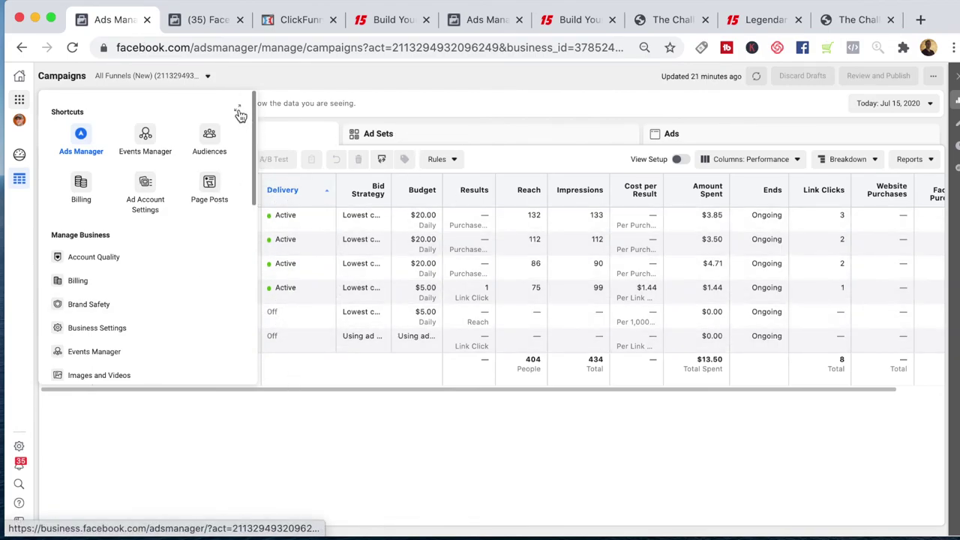
click(685, 140)
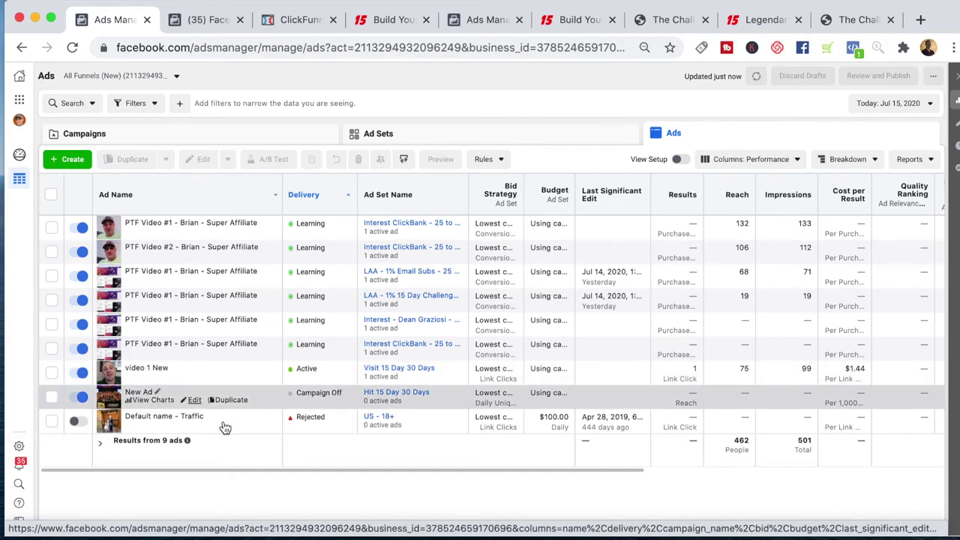
click(51, 373)
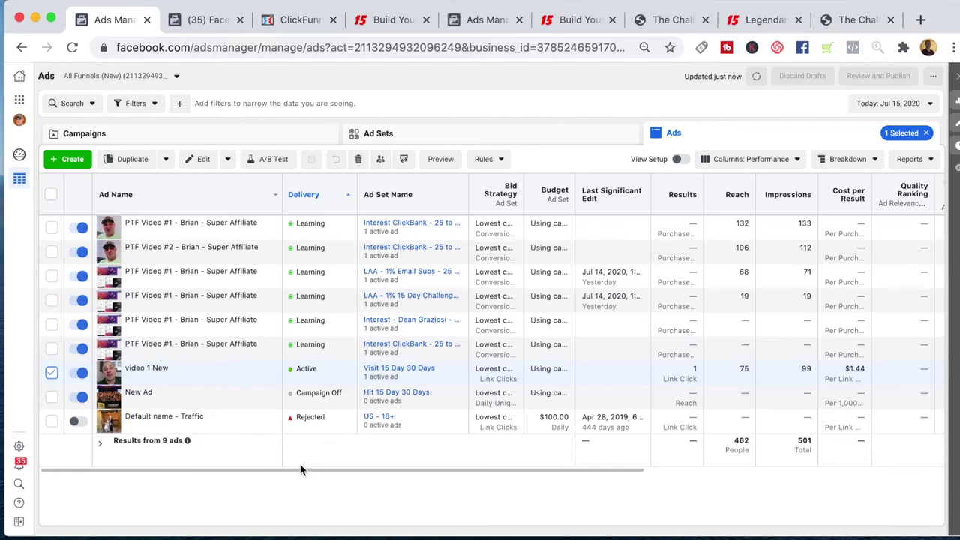
click(422, 134)
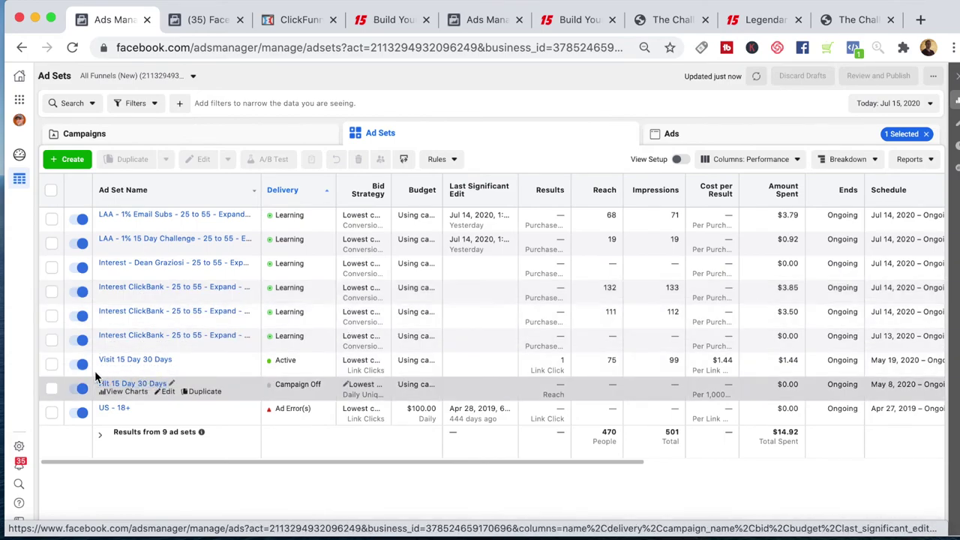
click(50, 366)
click(726, 135)
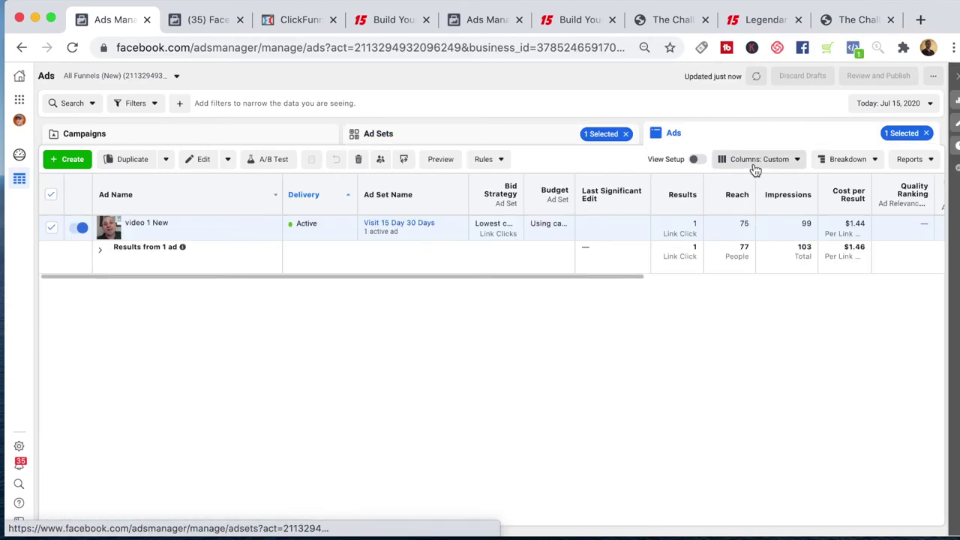
drag(584, 276, 951, 279)
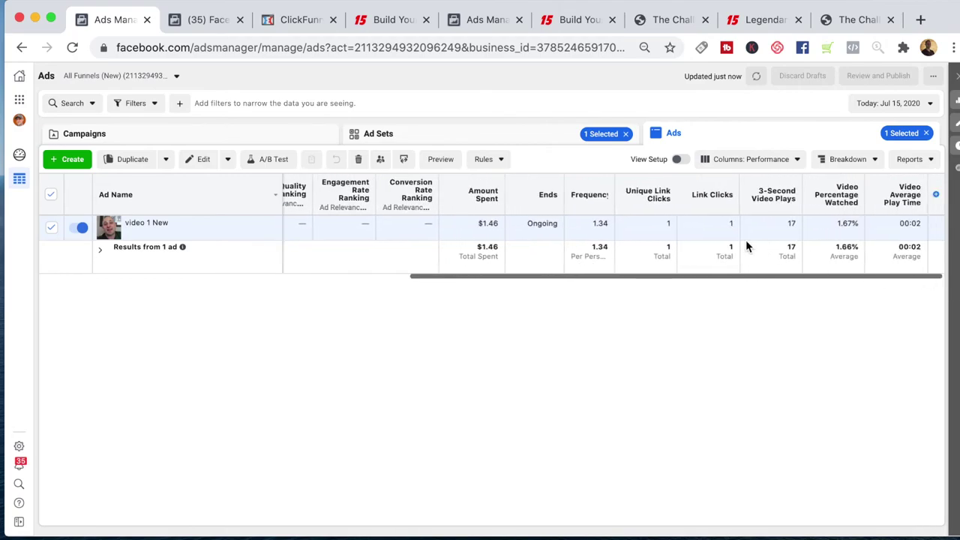
- Set the report's date range to Last 30 days and examine the ad's amount spent, frequency and link clicks
click(900, 110)
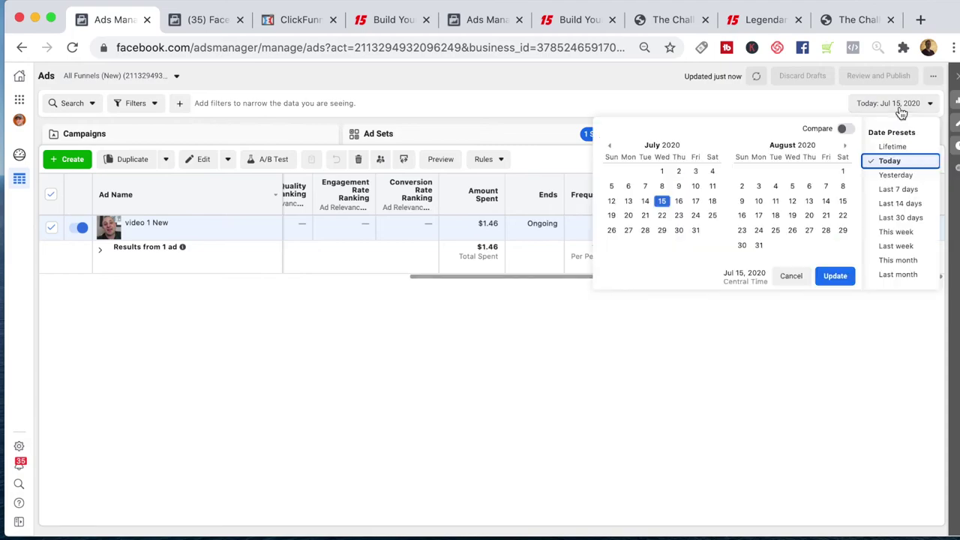
click(913, 217)
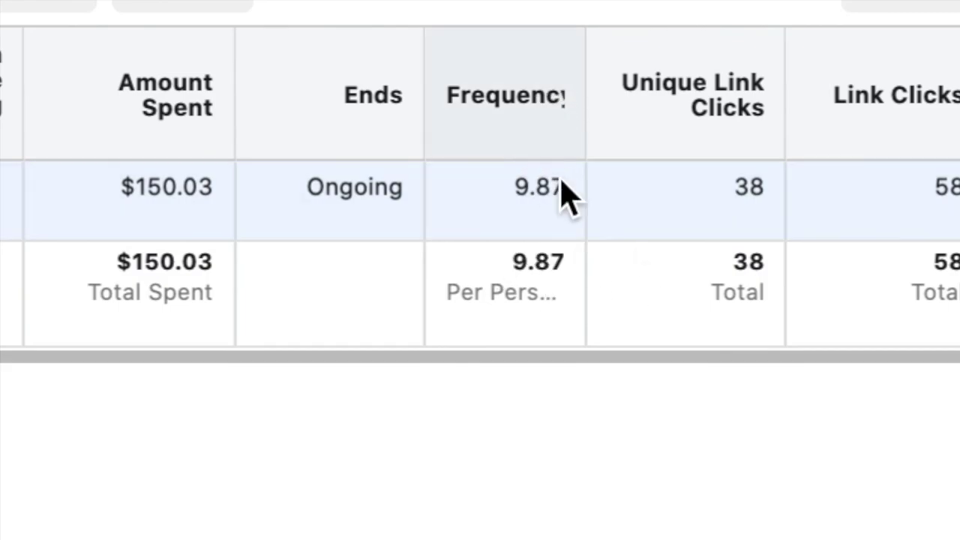
click(592, 361)
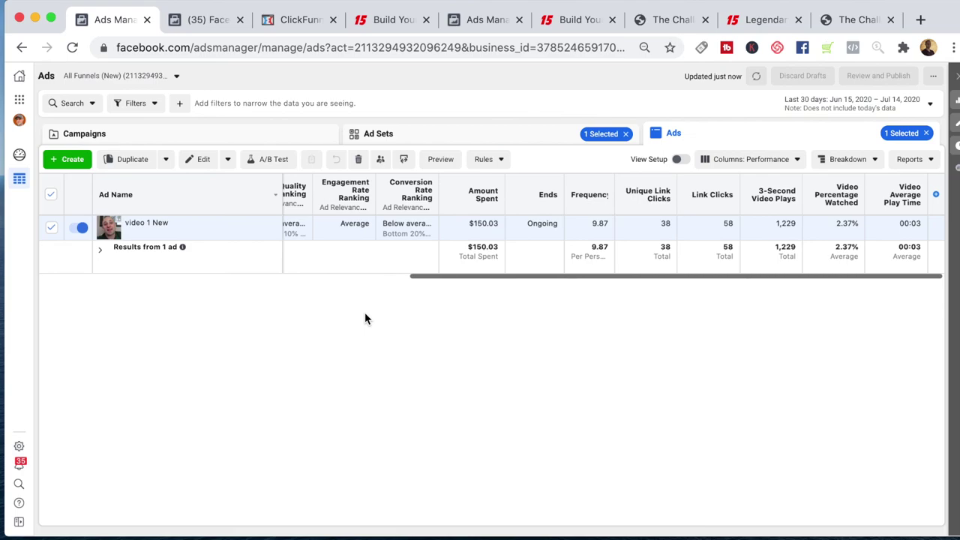
- Go back to the Live the Laptop Lifestyle opt-in page and review its text, Start Now link and author section
click(386, 21)
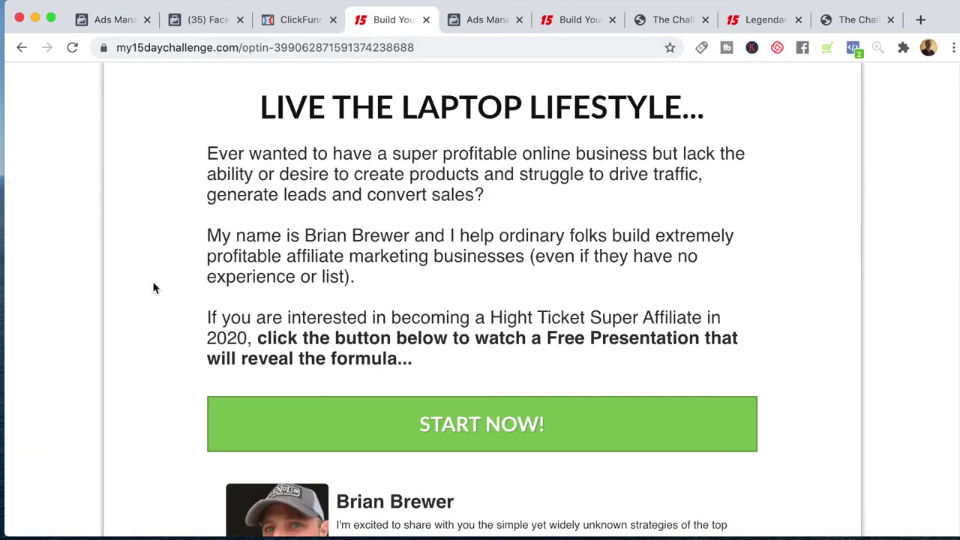
scroll(394, 381, down, 1)
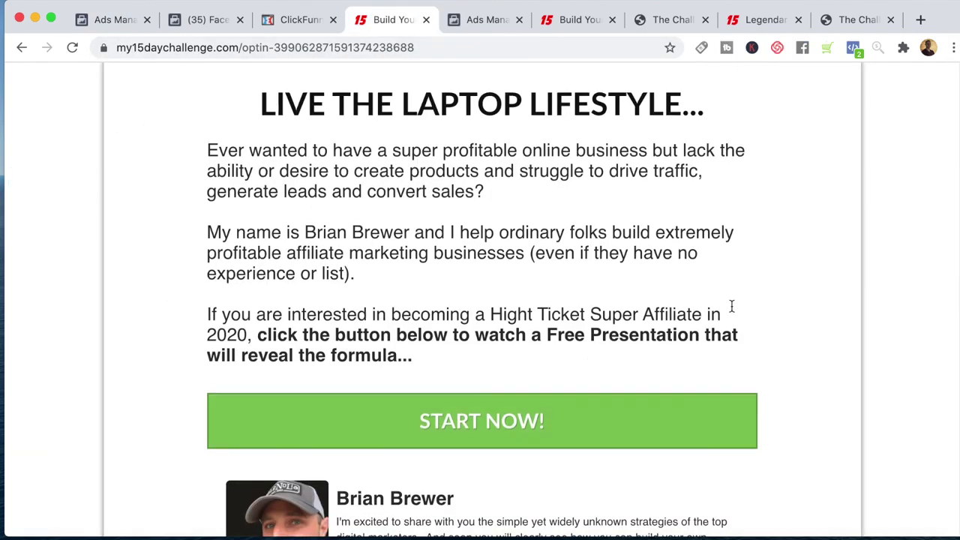
scroll(715, 399, down, 3)
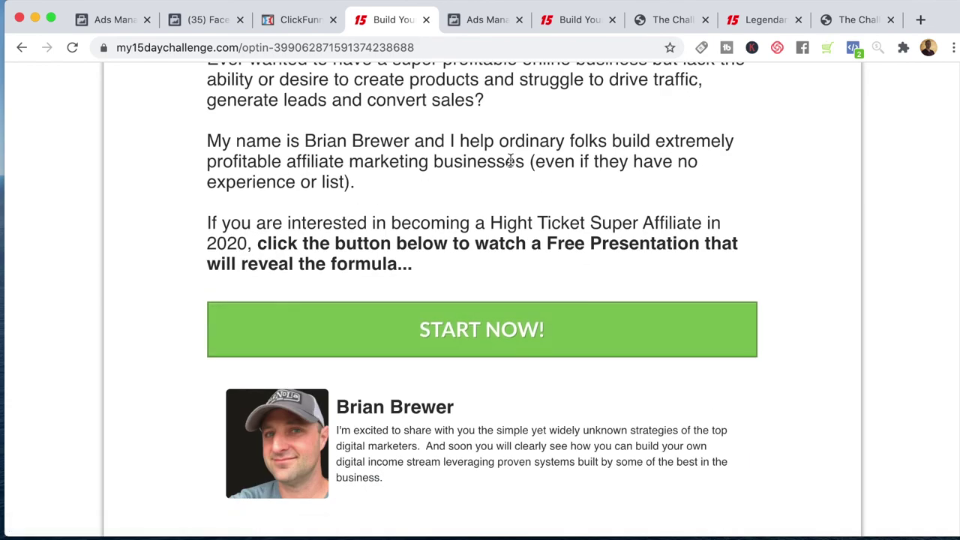